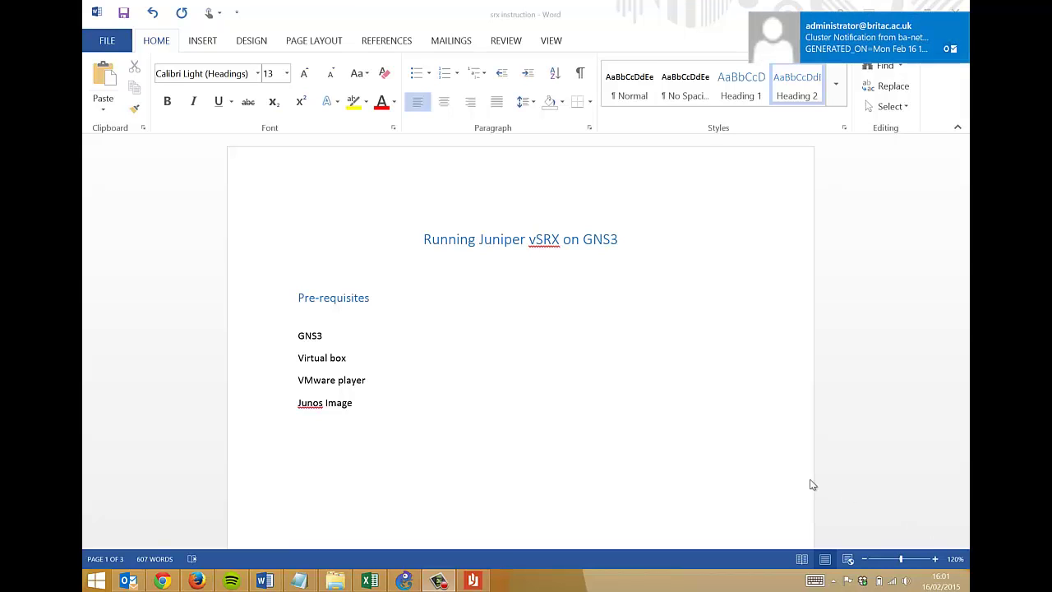
# - Dismiss the Outlook new-mail notification over the Word document
pyautogui.click(960, 19)
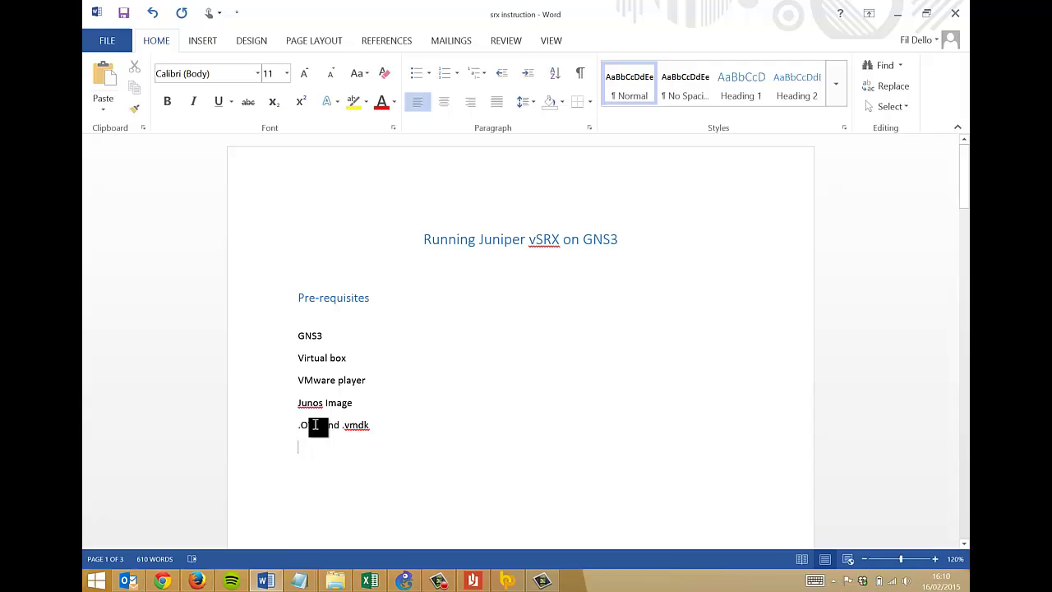
# - Select the '.OVA' text in the last prerequisites line
pyautogui.moveTo(299, 427); pyautogui.dragTo(319, 432)
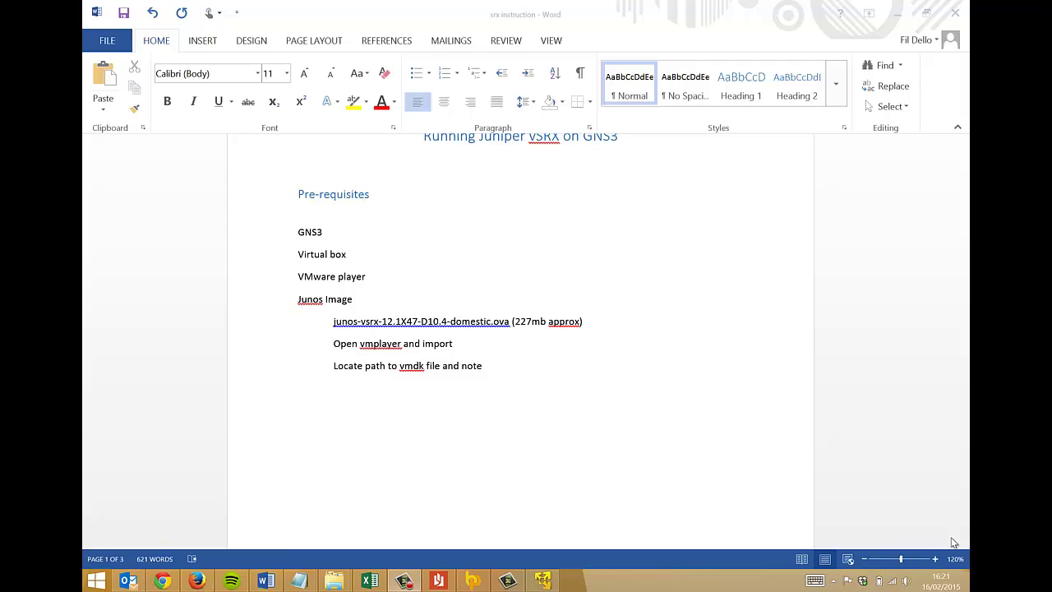
# - In VMware Player, open junos-vsrx-12.1X47-D10.4-domestic.ova from Downloads > Juniper
pyautogui.click(543, 580)
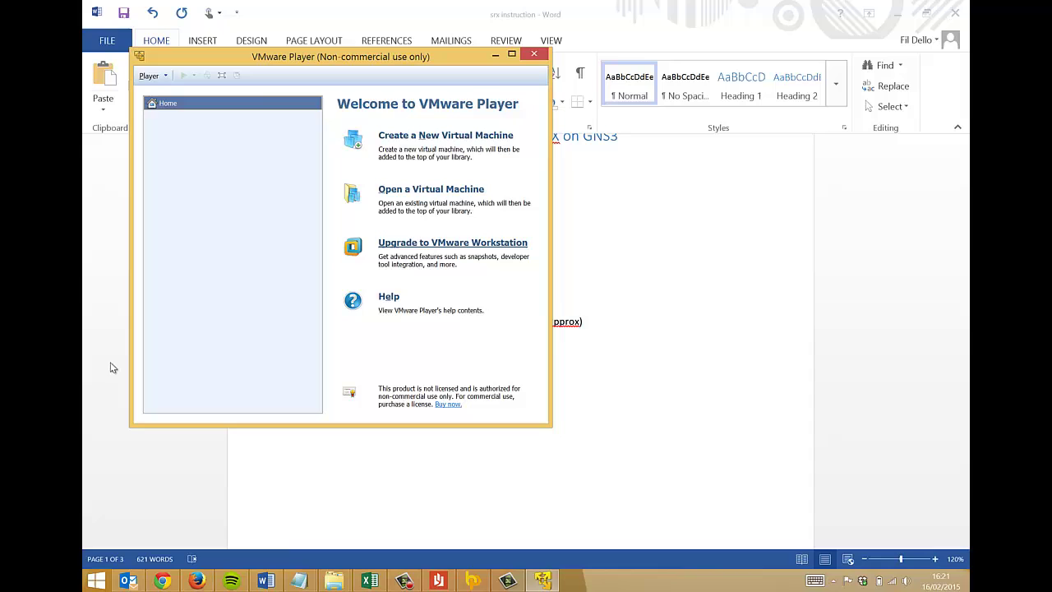
pyautogui.moveTo(260, 62); pyautogui.dragTo(564, 145)
pyautogui.click(734, 280)
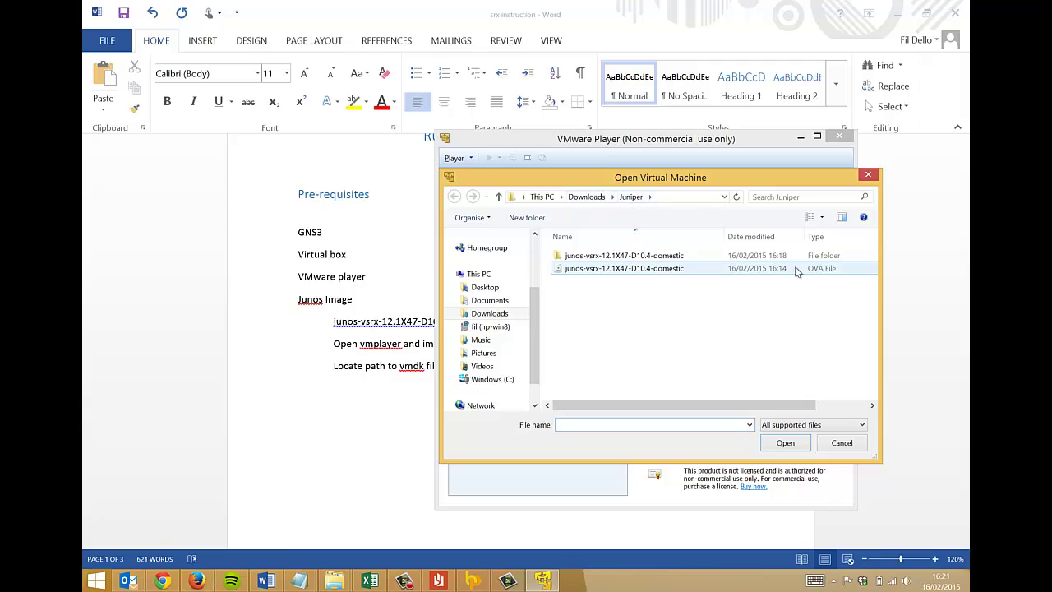
pyautogui.moveTo(761, 407); pyautogui.dragTo(813, 407)
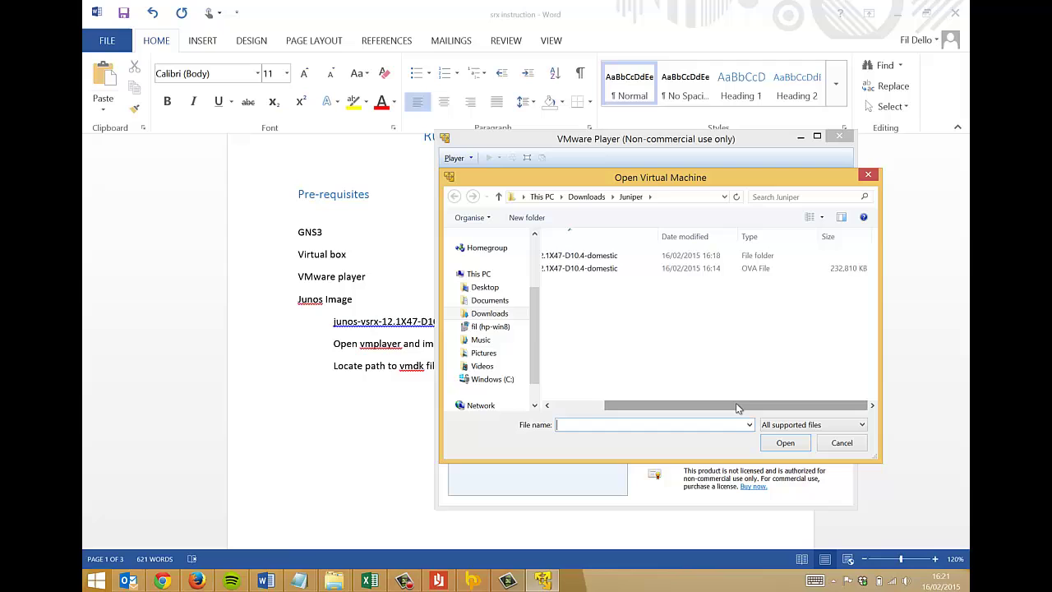
pyautogui.moveTo(736, 405); pyautogui.dragTo(607, 405)
pyautogui.click(587, 269)
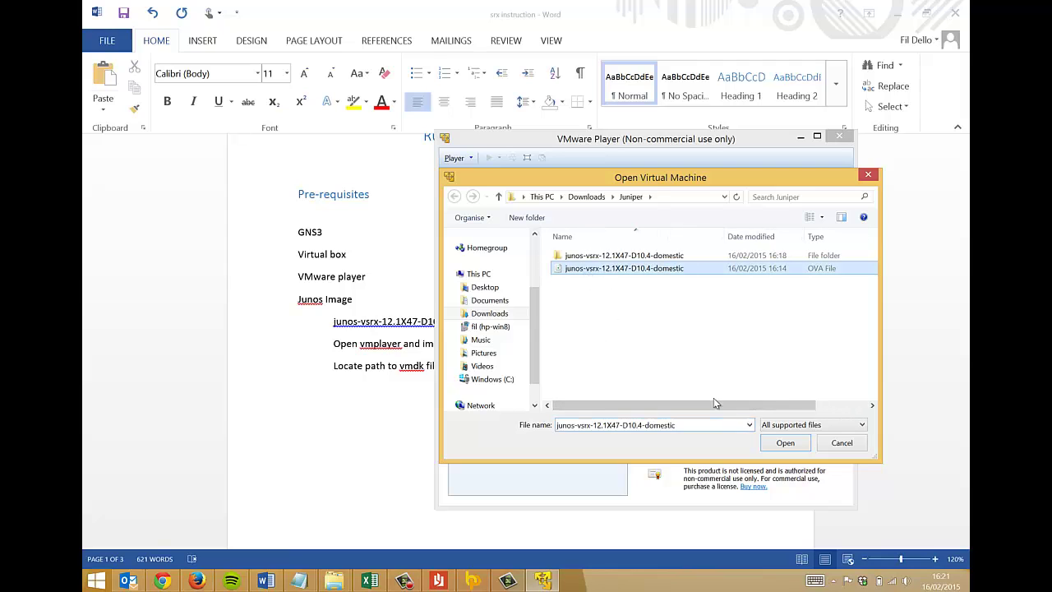
pyautogui.click(777, 443)
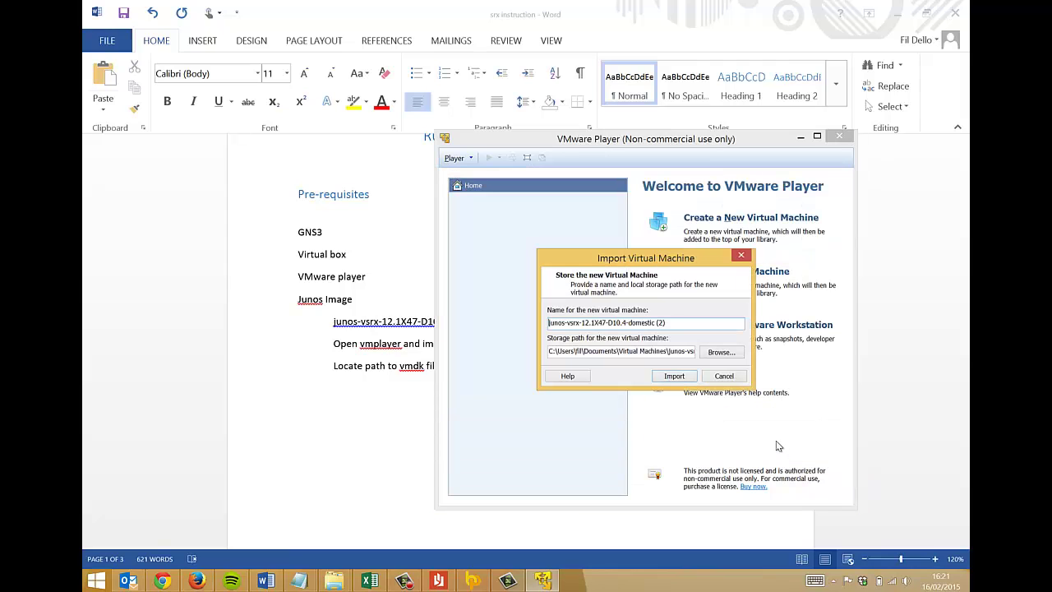
# - Review the storage path, then import the junos-vsrx OVA and accept the Juniper licence
pyautogui.click(549, 351)
pyautogui.moveTo(549, 351); pyautogui.dragTo(811, 364)
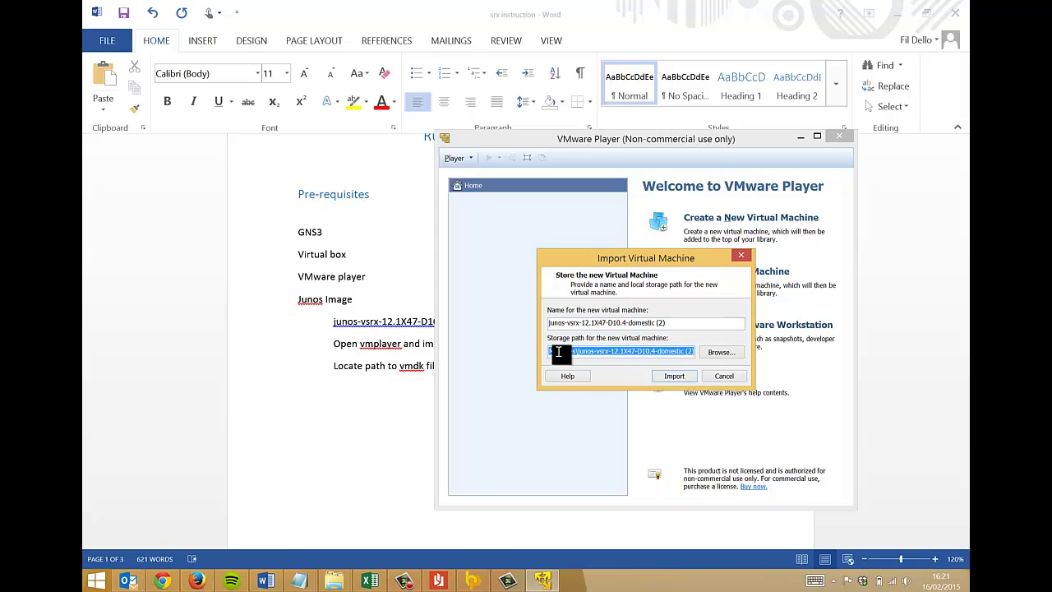
pyautogui.moveTo(579, 353); pyautogui.dragTo(687, 361)
pyautogui.click(689, 352)
pyautogui.moveTo(695, 355); pyautogui.dragTo(516, 359)
pyautogui.moveTo(618, 356); pyautogui.dragTo(749, 355)
pyautogui.click(670, 378)
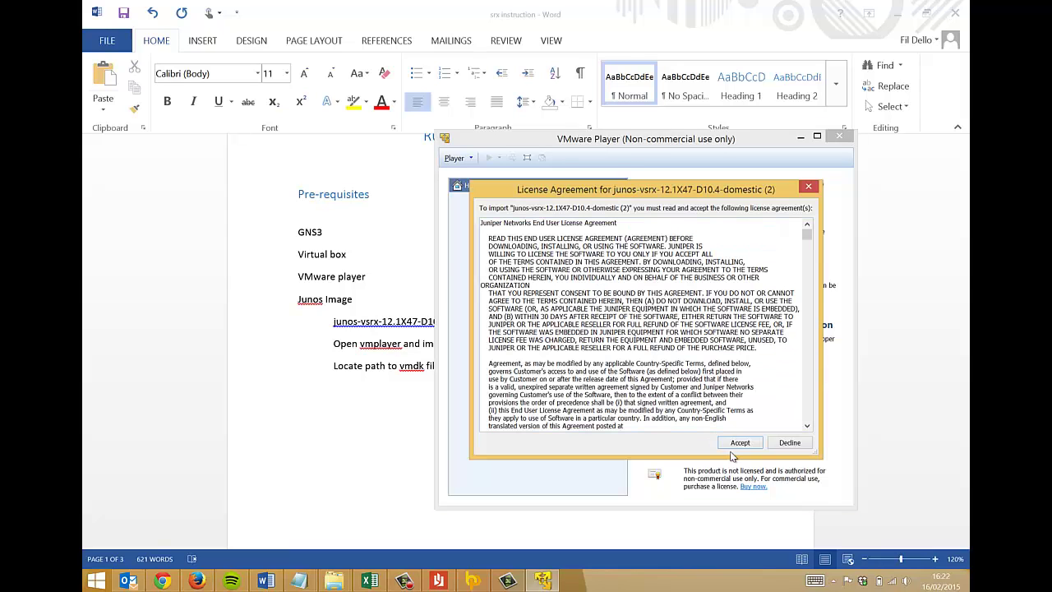
pyautogui.click(735, 446)
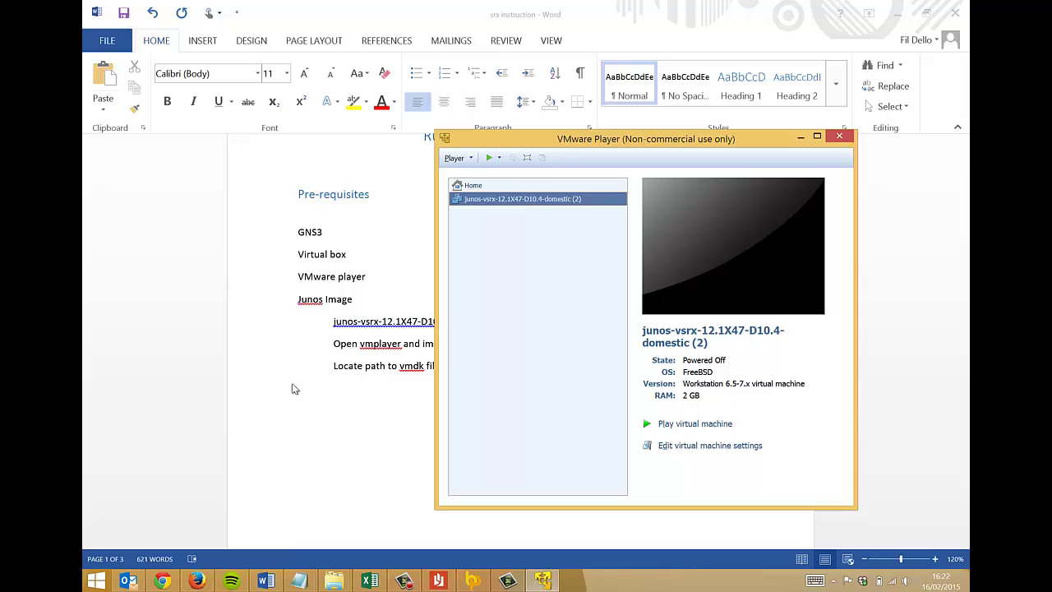
# - Copy junos-vsrx-12.1X47-D10.4-domestic-disk1.vmdk from the junos-vsrx folder in File Explorer
pyautogui.click(333, 581)
pyautogui.click(254, 521)
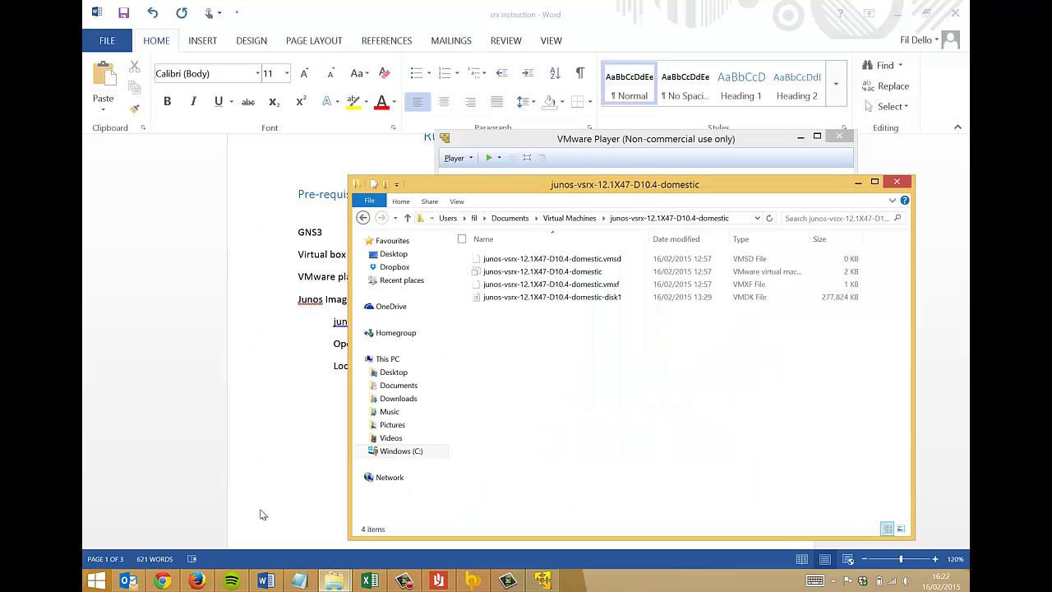
pyautogui.click(567, 296)
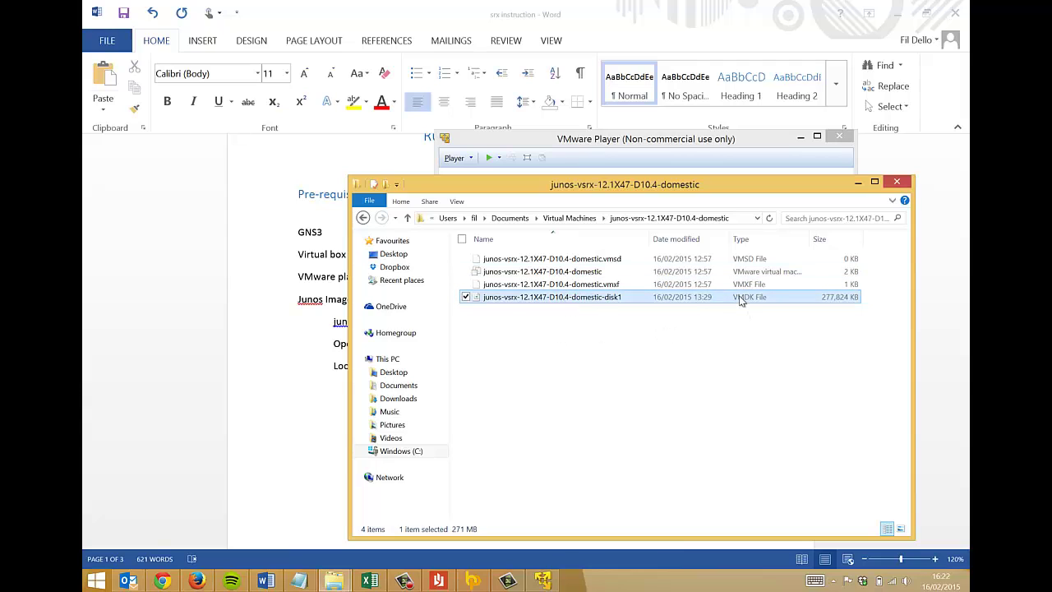
pyautogui.rightClick(505, 297)
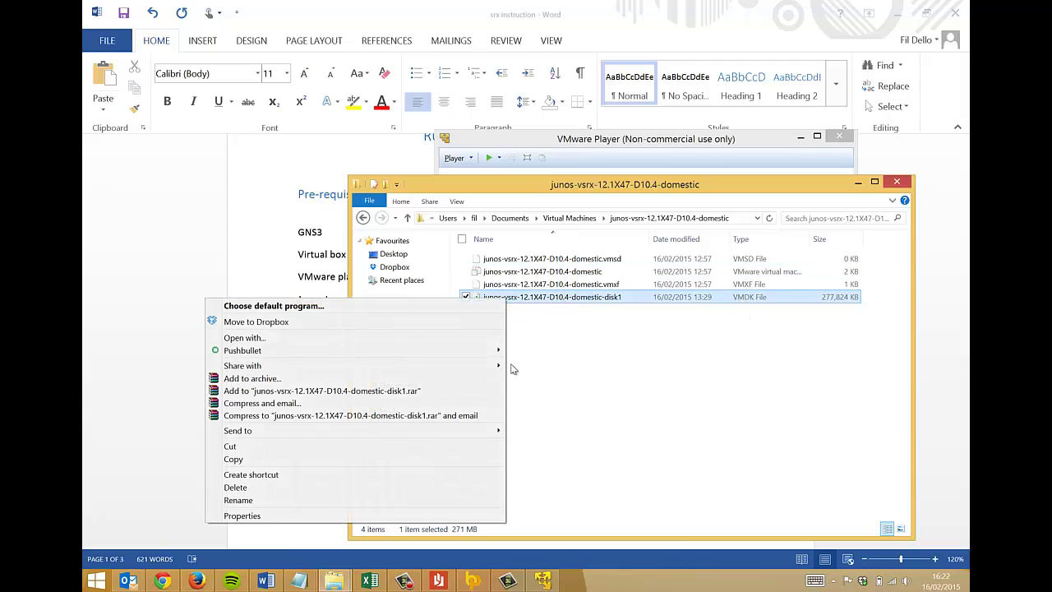
pyautogui.click(327, 453)
pyautogui.moveTo(506, 181); pyautogui.dragTo(410, 141)
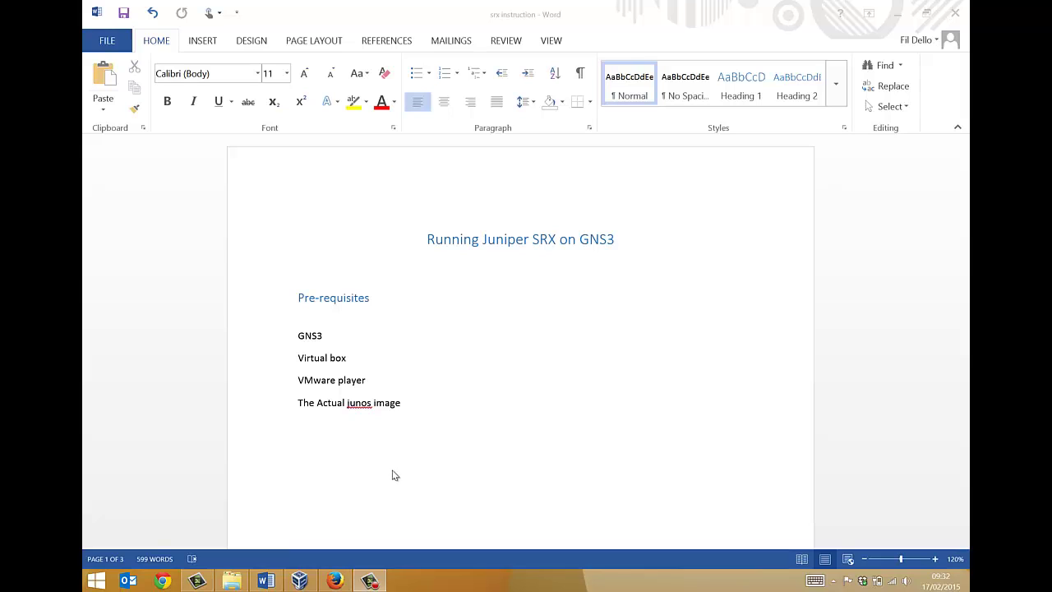
# - In VirtualBox Manager, start a new virtual machine named Juniper Firefly vSRX
pyautogui.click(301, 579)
pyautogui.moveTo(484, 52); pyautogui.dragTo(565, 66)
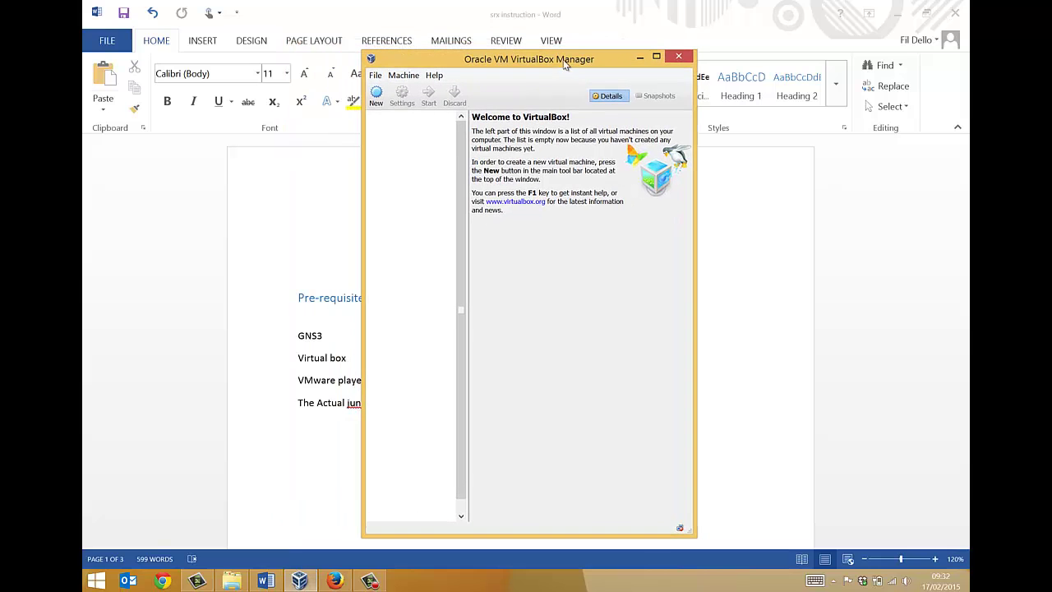
pyautogui.moveTo(696, 102); pyautogui.dragTo(840, 102)
pyautogui.click(377, 93)
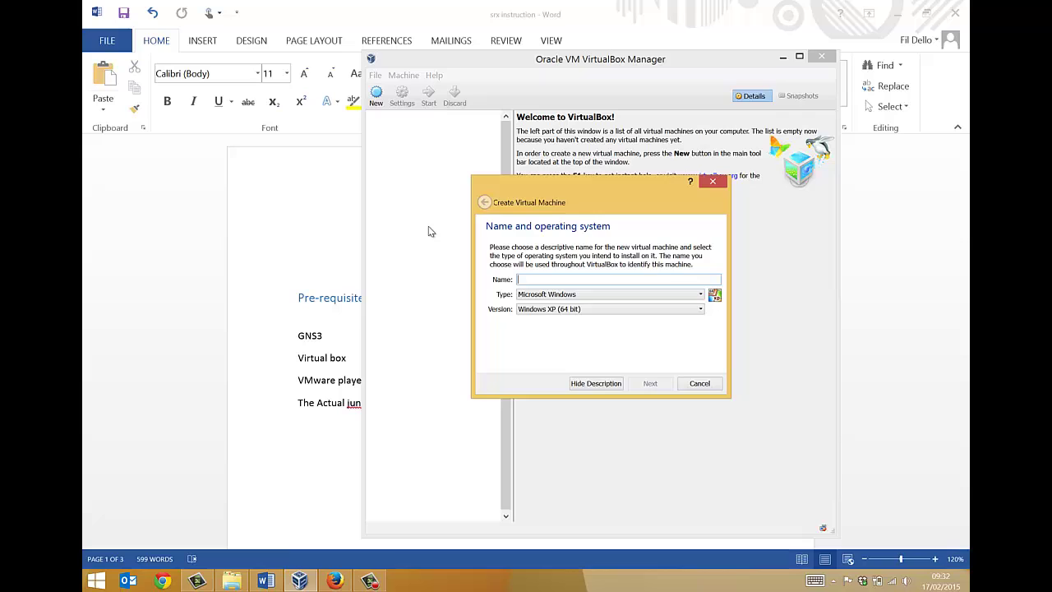
pyautogui.write('Juniper Firefly')
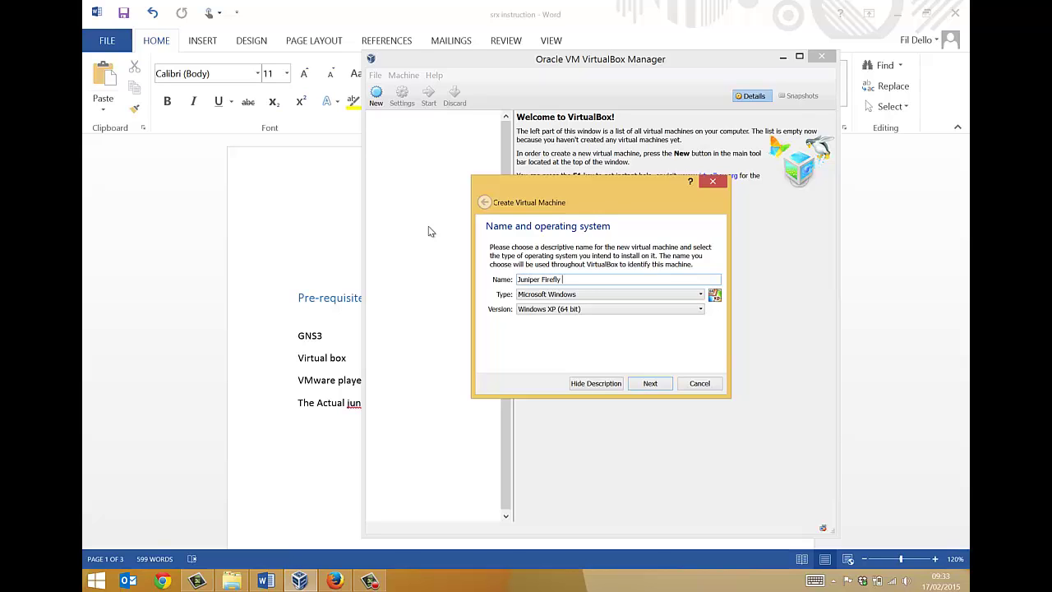
pyautogui.write(' vSRX')
# - Set its type to Linux and version to Other Linux (32 bit), then continue
pyautogui.click(562, 295)
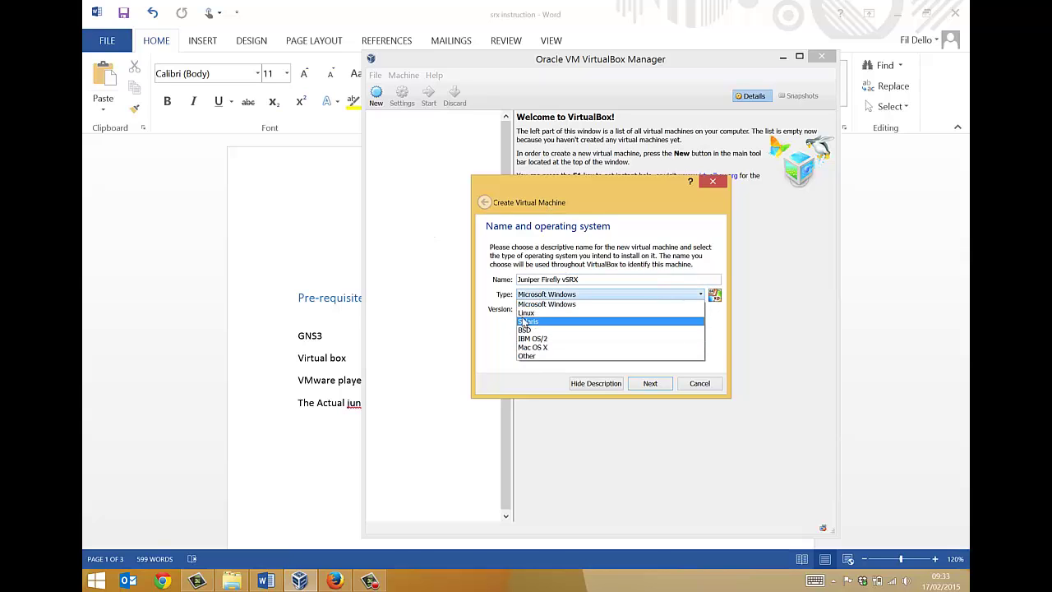
pyautogui.click(533, 313)
pyautogui.click(536, 308)
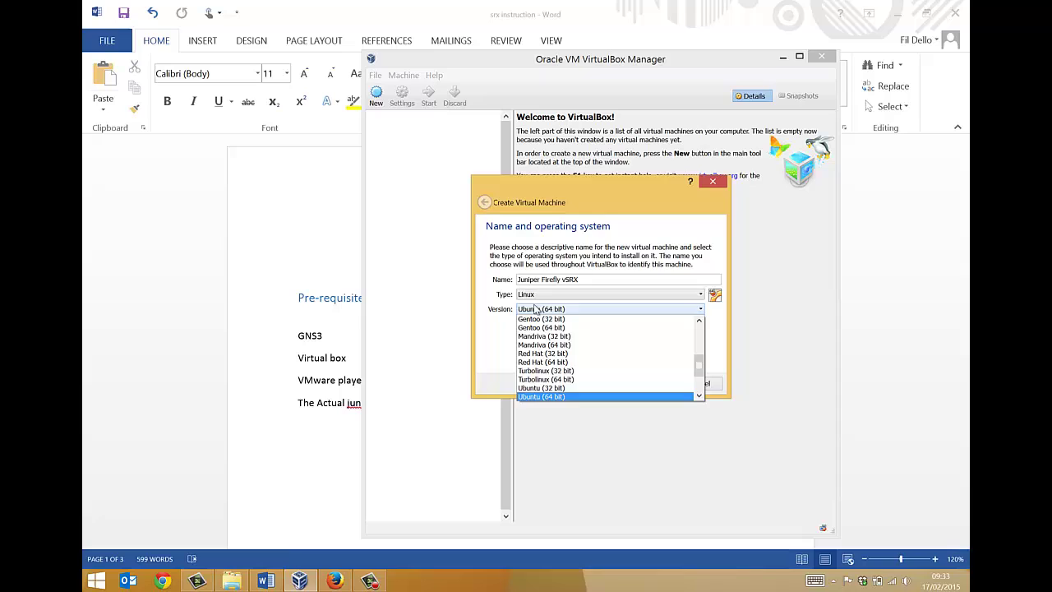
pyautogui.scroll(-2, 549, 355)
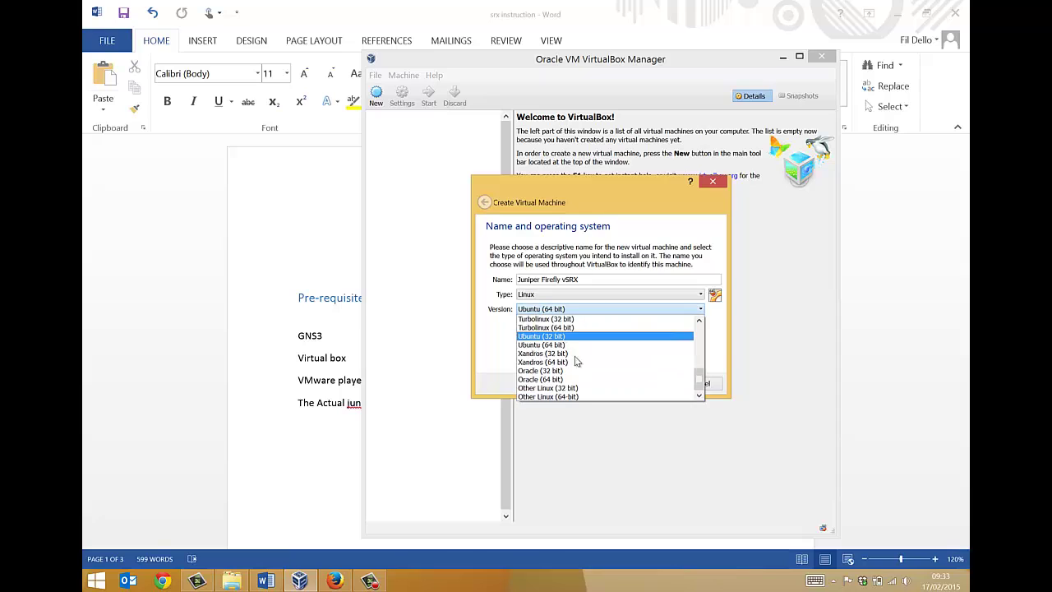
pyautogui.click(533, 390)
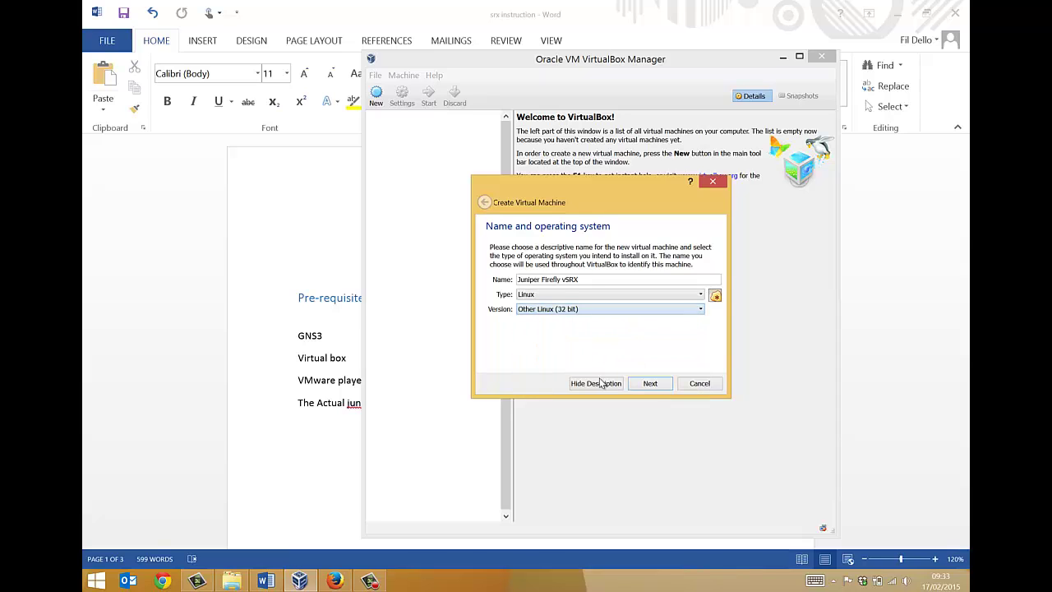
pyautogui.click(650, 384)
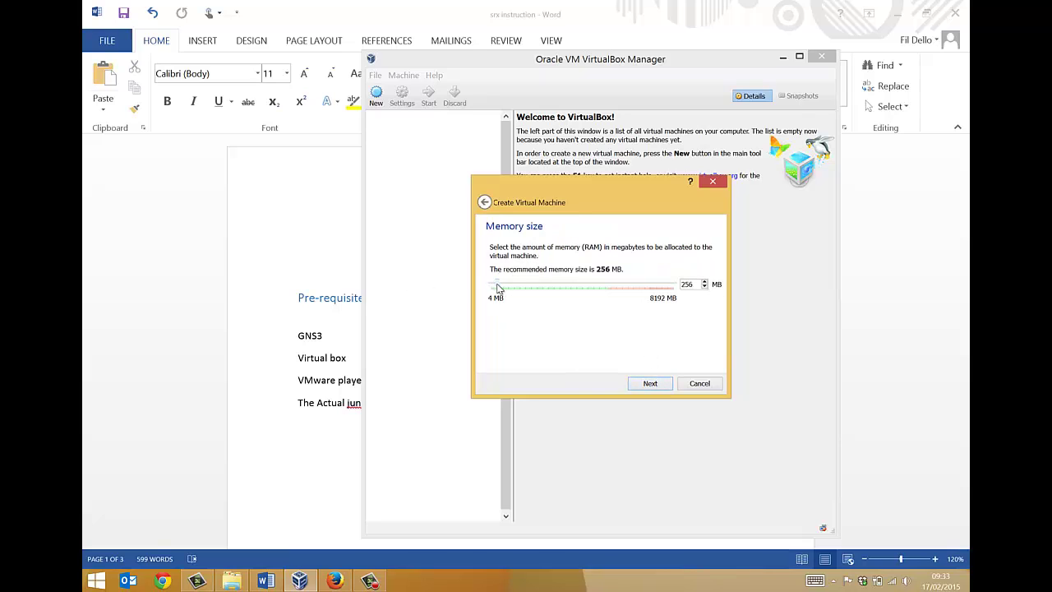
# - Give the VM 1024 MB memory and the existing junos-vsrx-12.1X47-D10.4-domestic-disk1.vmdk disk, then create it
pyautogui.moveTo(498, 287); pyautogui.dragTo(515, 286)
pyautogui.click(646, 384)
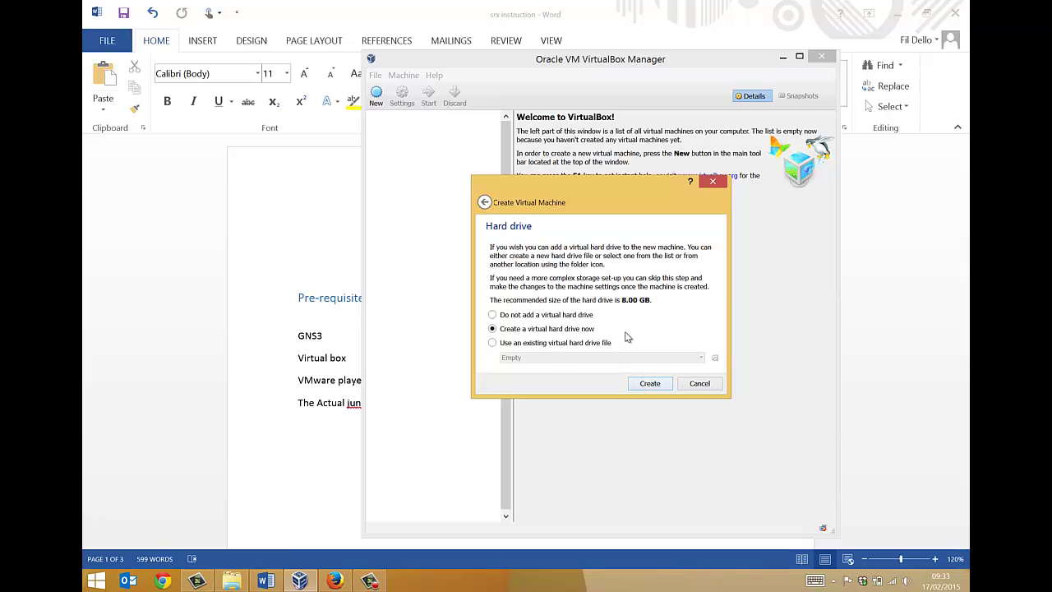
pyautogui.click(492, 343)
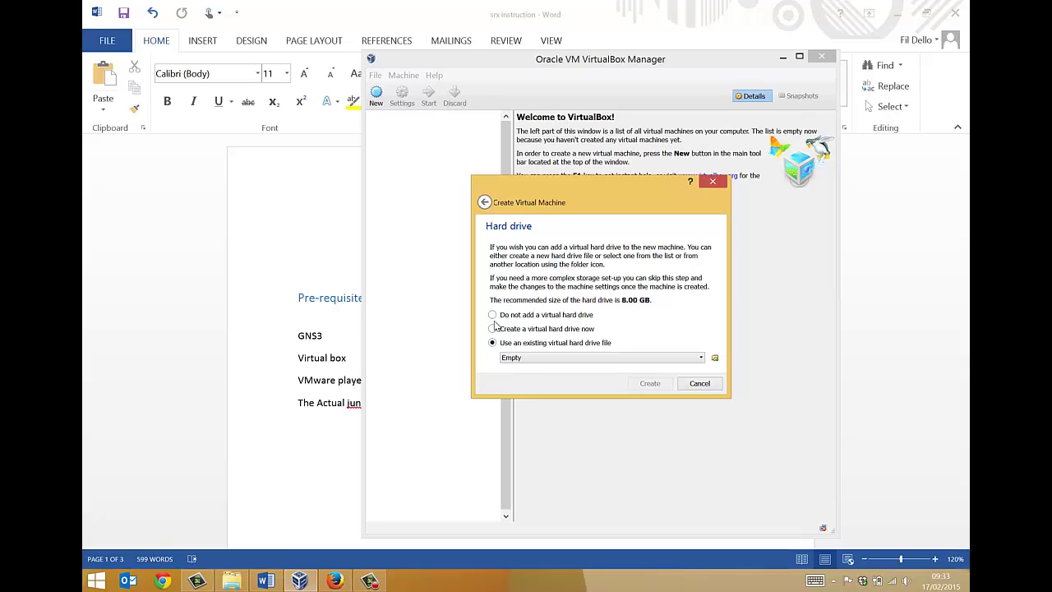
pyautogui.click(715, 358)
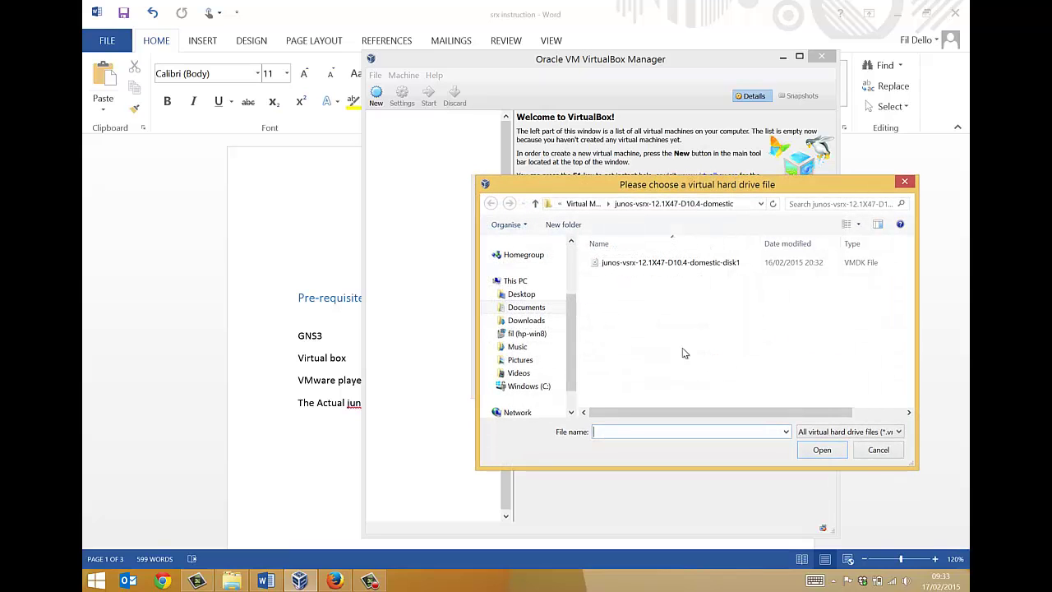
pyautogui.click(687, 263)
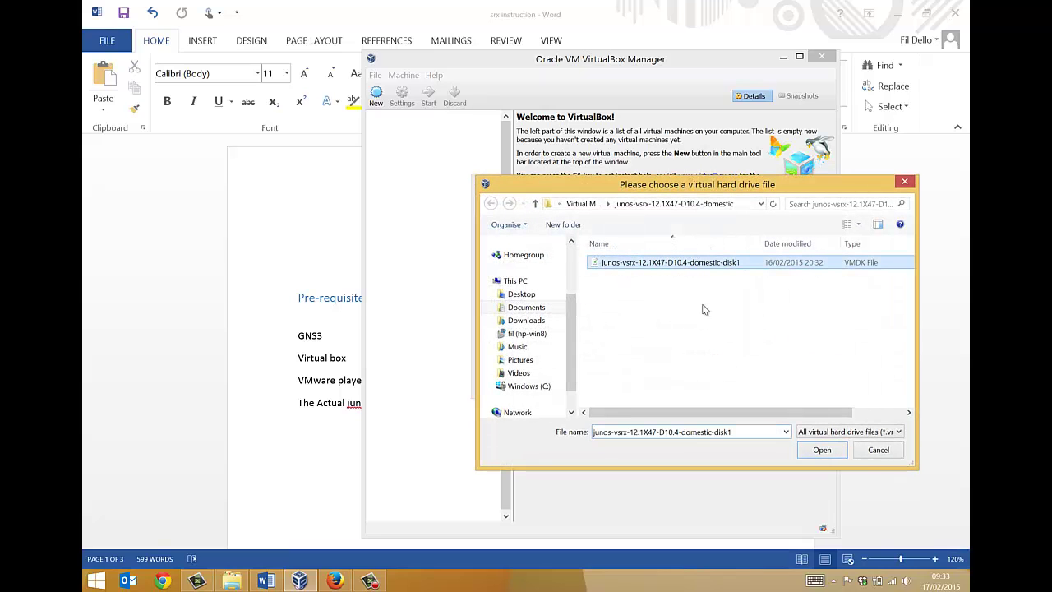
pyautogui.click(822, 451)
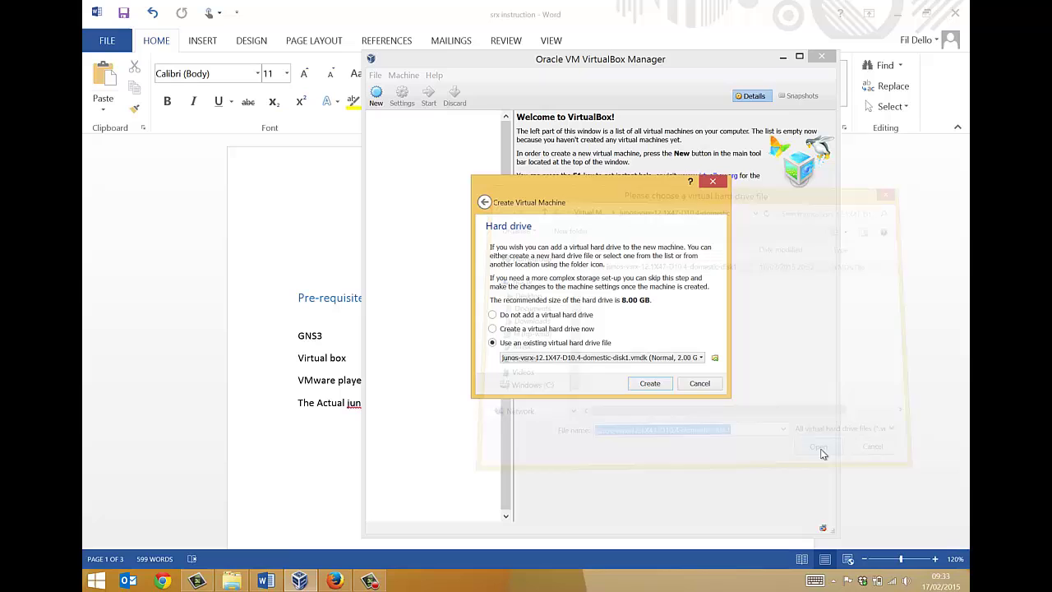
pyautogui.click(650, 383)
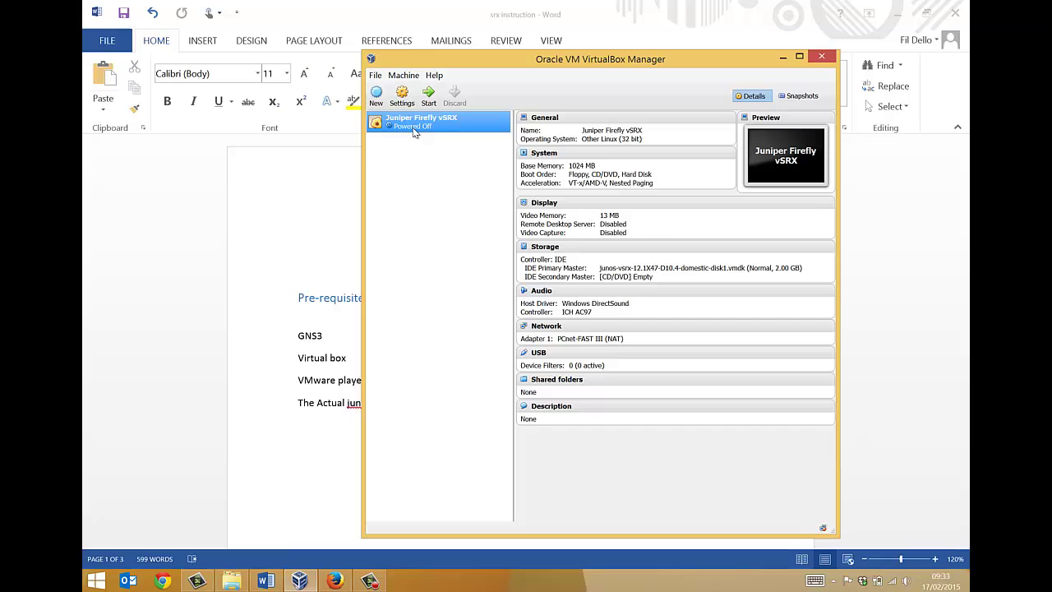
# - Open Settings for the Juniper Firefly vSRX machine from its context menu
pyautogui.rightClick(414, 129)
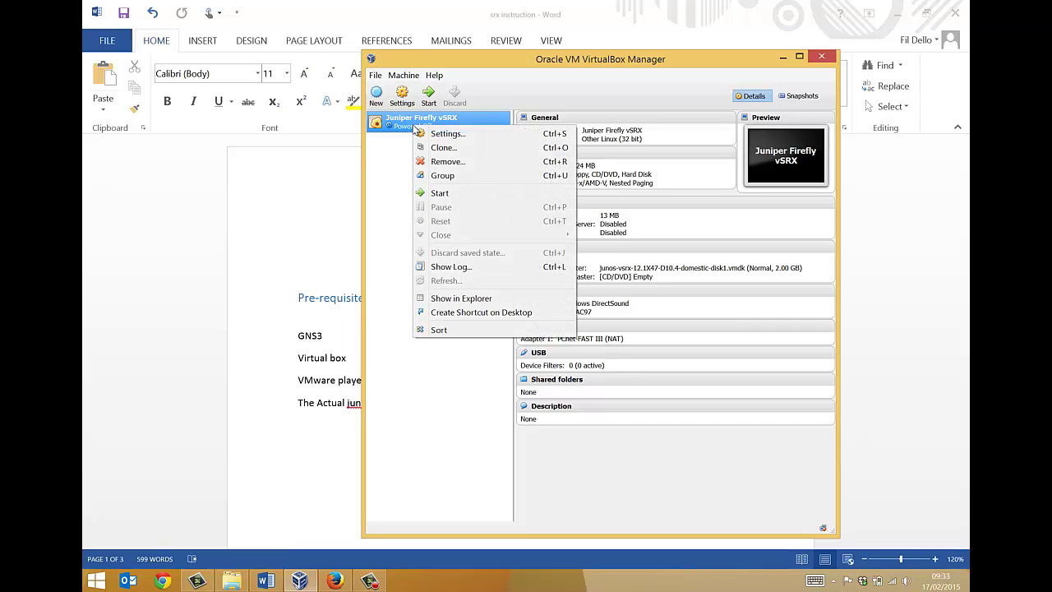
pyautogui.click(444, 134)
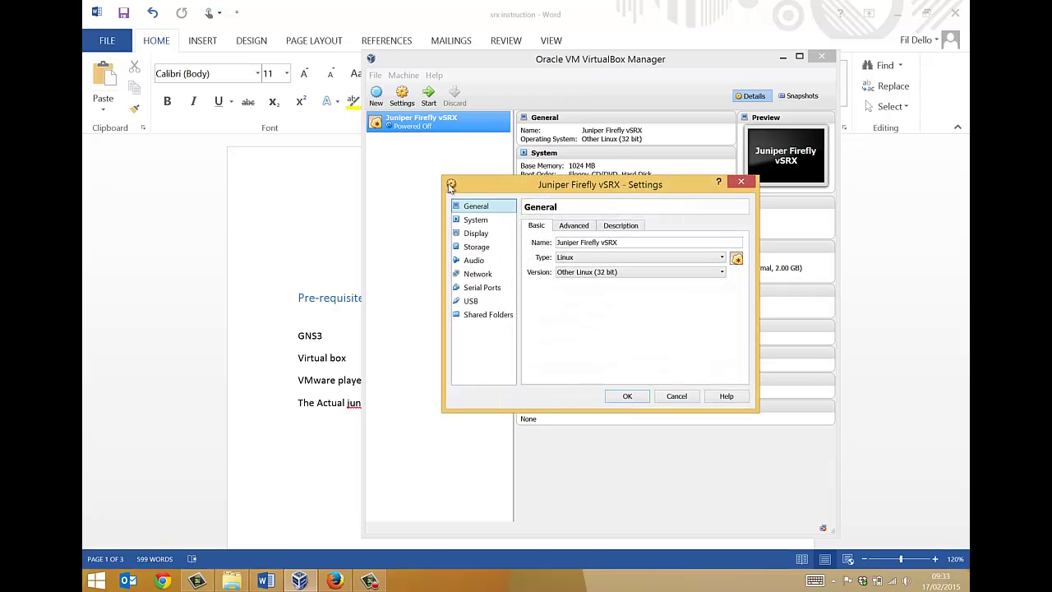
# - Enable I/O APIC on the System Motherboard page, reviewing the Processor and Acceleration tabs
pyautogui.click(476, 222)
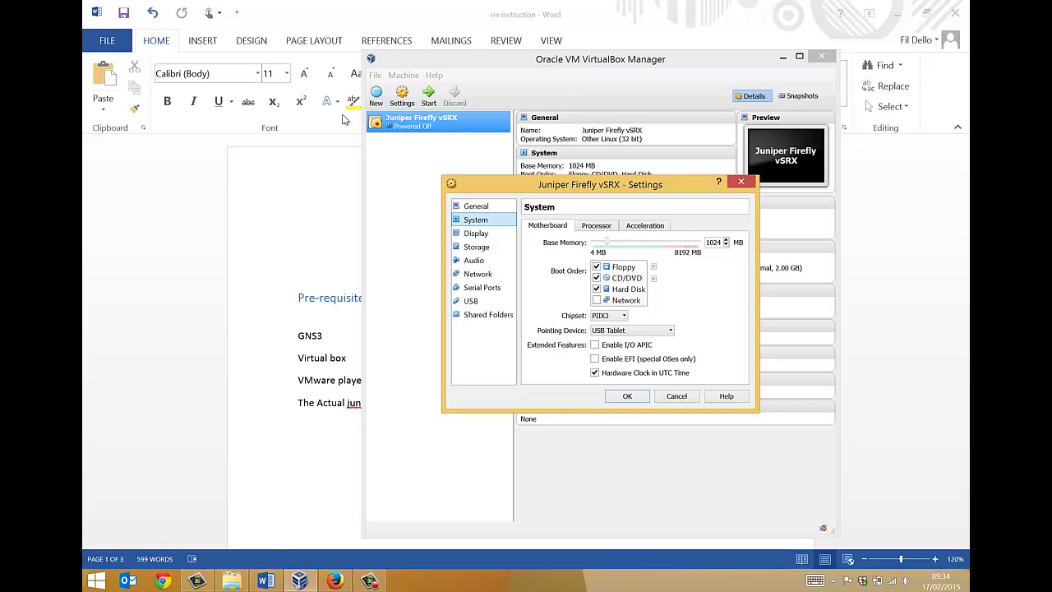
pyautogui.click(595, 345)
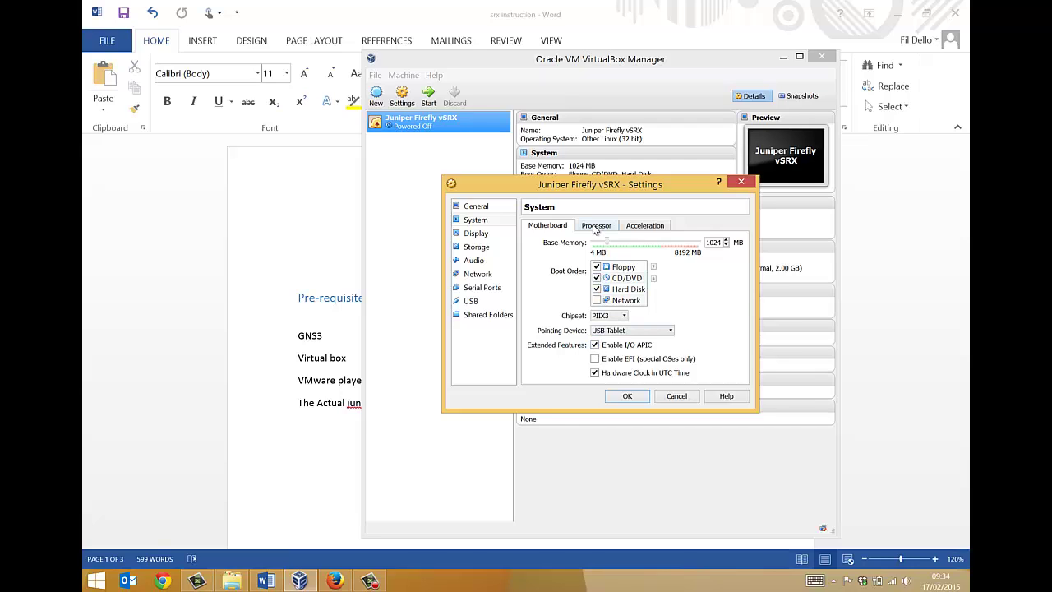
pyautogui.click(595, 229)
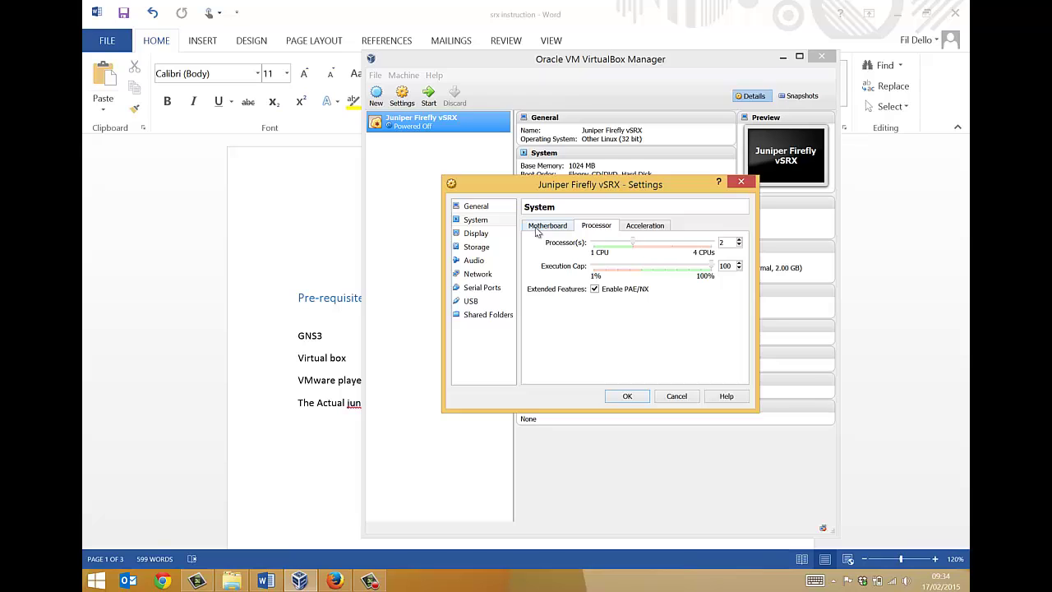
pyautogui.click(535, 231)
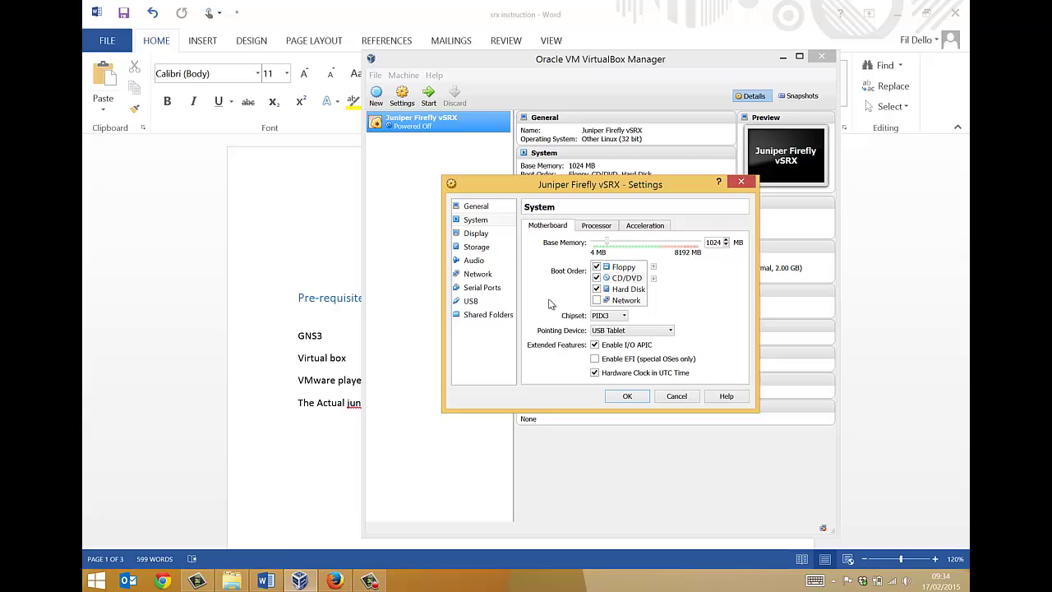
pyautogui.click(630, 228)
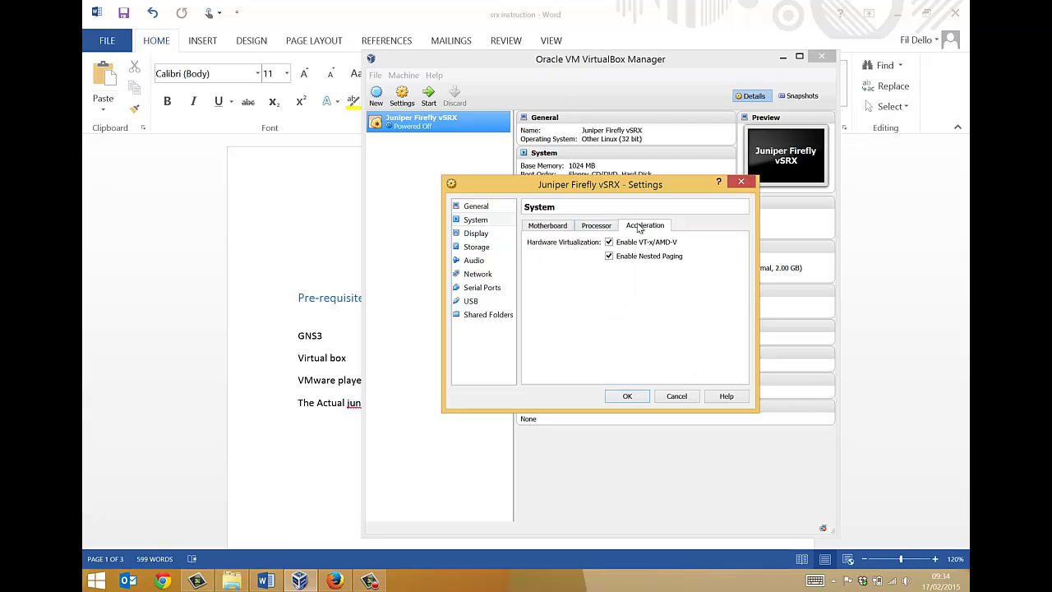
pyautogui.click(553, 230)
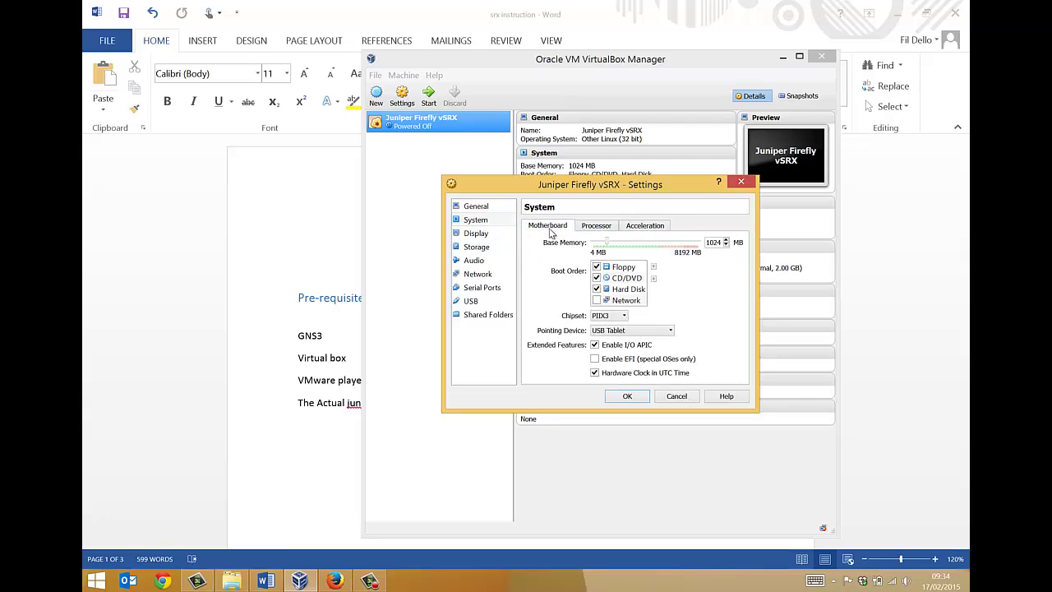
# - Check the Display page and the Storage disk entry, then untick Enable Audio
pyautogui.click(476, 234)
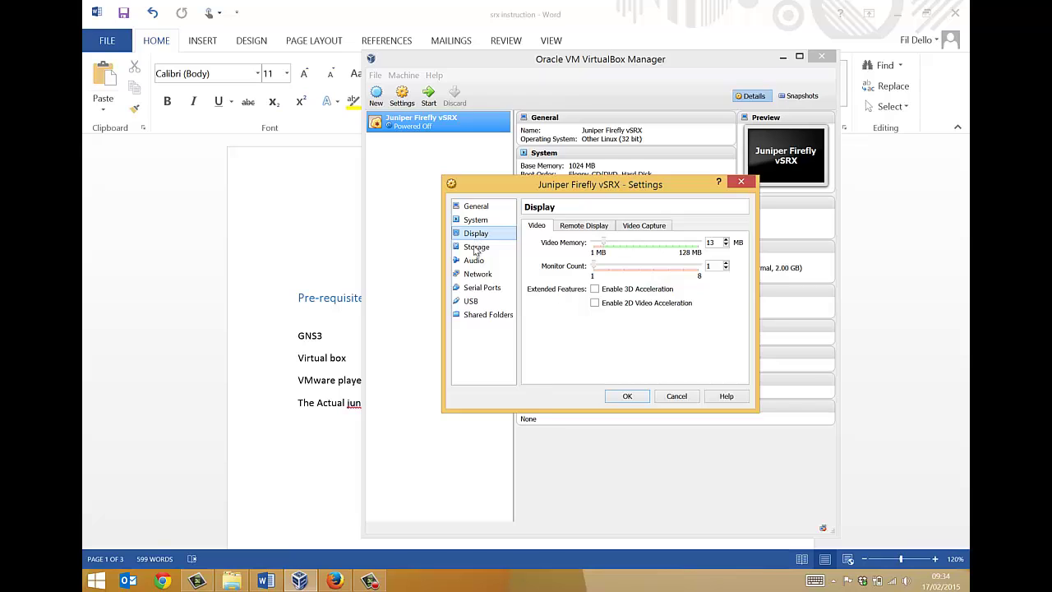
pyautogui.click(475, 248)
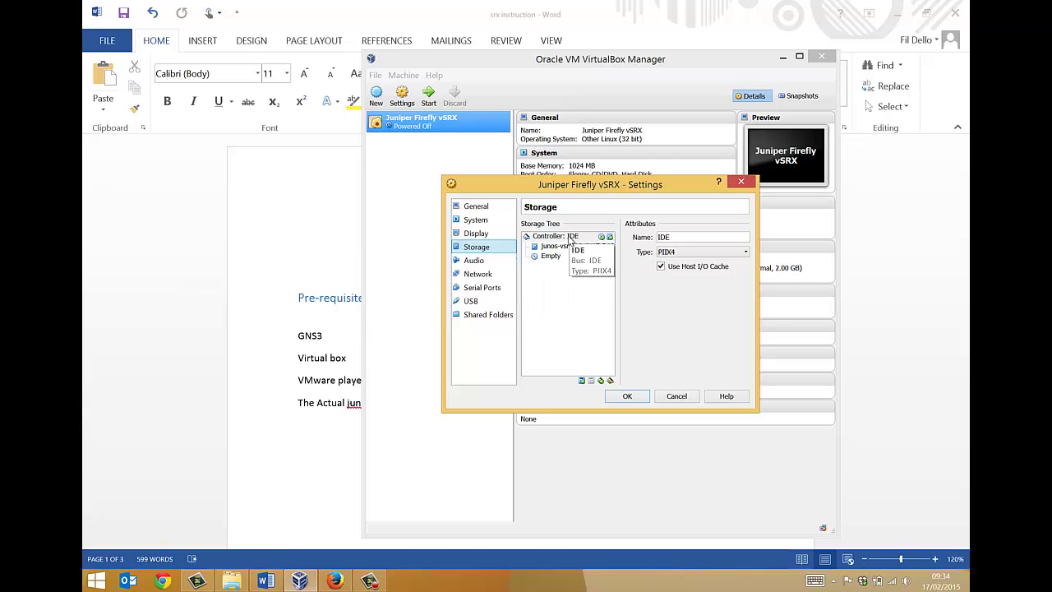
pyautogui.click(556, 248)
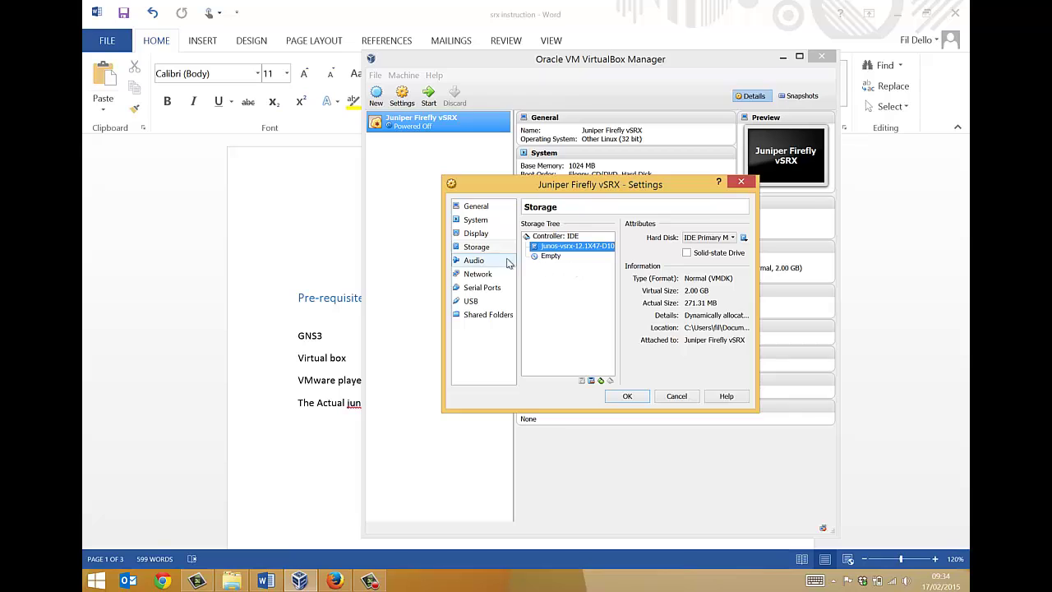
pyautogui.click(475, 261)
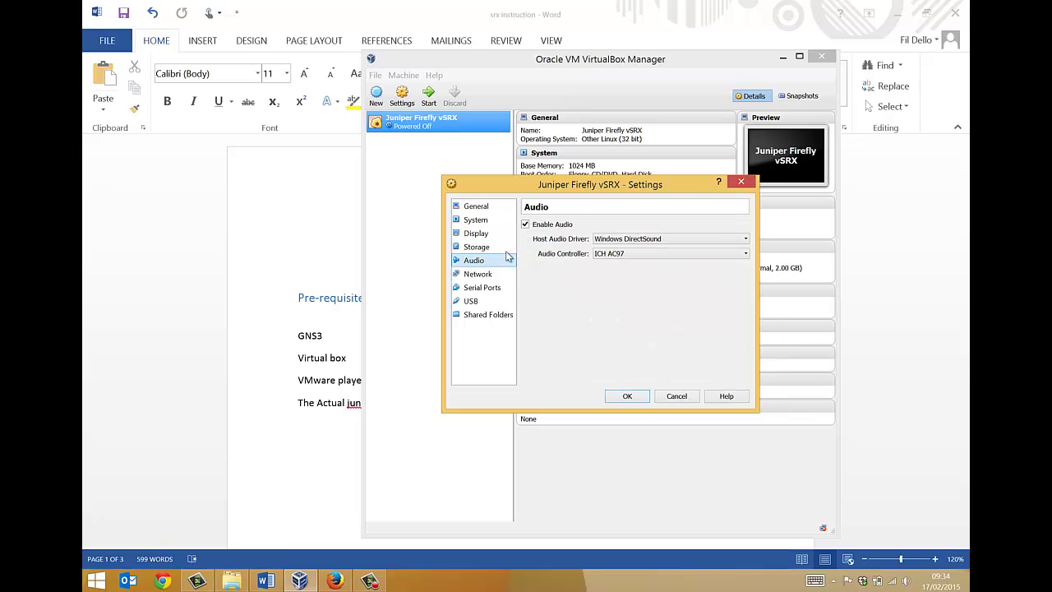
pyautogui.click(526, 225)
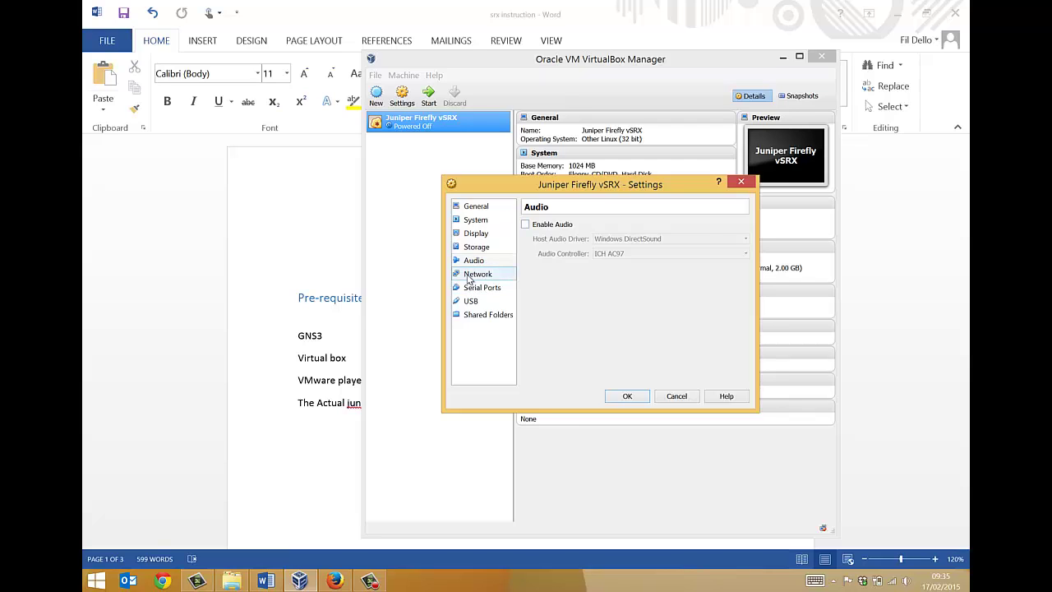
# - Enable network adapters 2, 3 and 4 on the vSRX VM
pyautogui.click(470, 276)
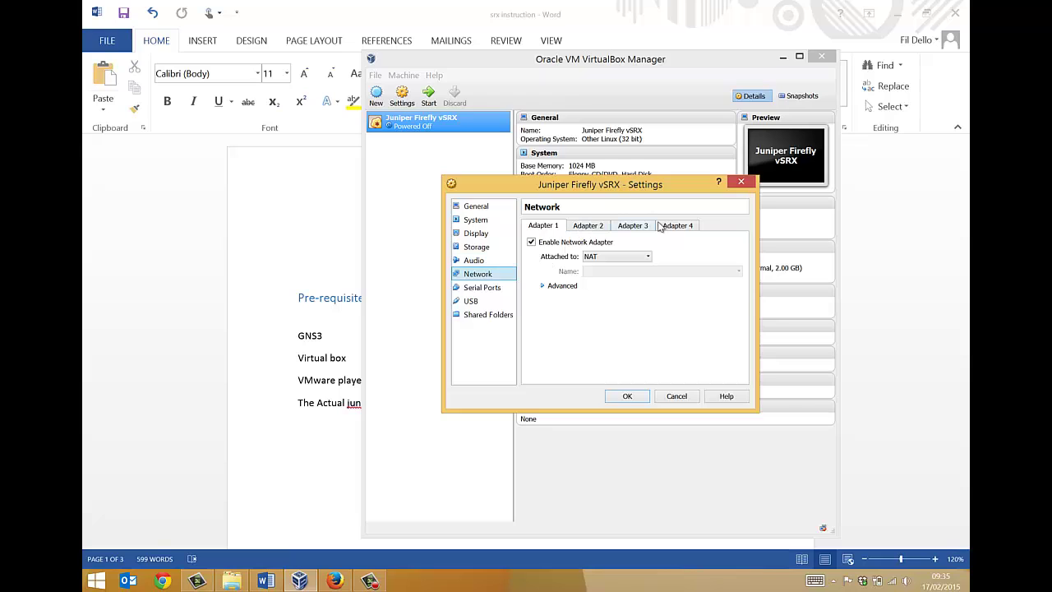
pyautogui.click(589, 229)
pyautogui.click(643, 230)
pyautogui.click(690, 229)
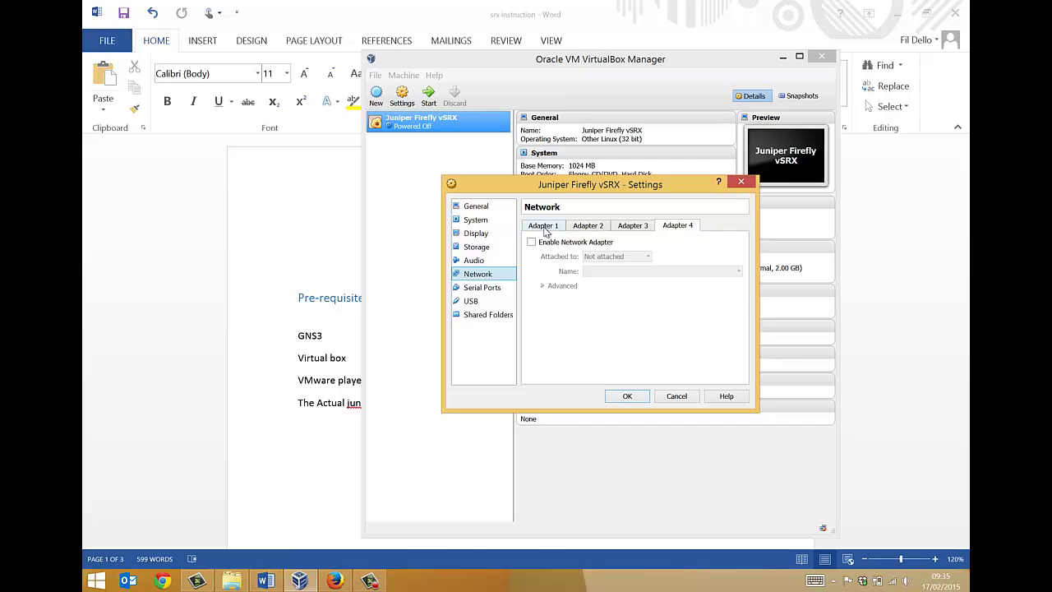
# - Set Adapter 1's type to Paravirtualized Network (virtio-net), leaving it attached to NAT
pyautogui.click(544, 228)
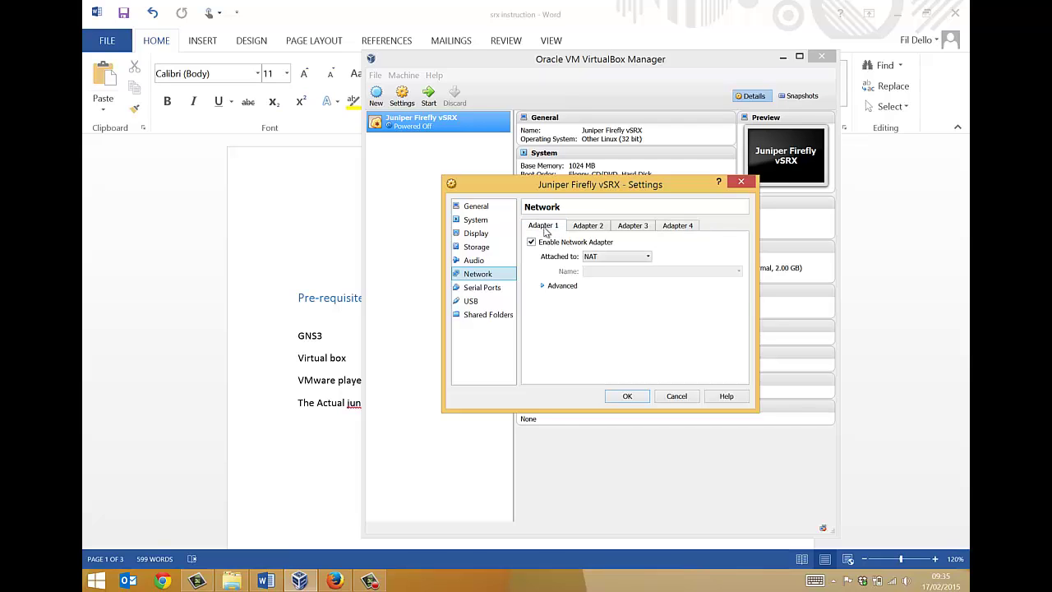
pyautogui.click(593, 259)
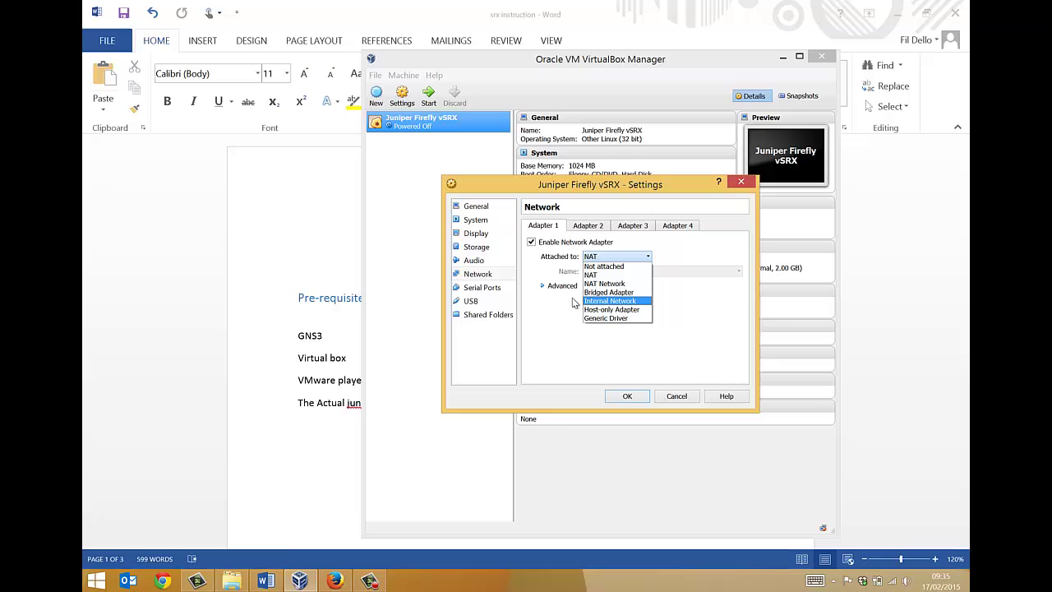
pyautogui.click(547, 273)
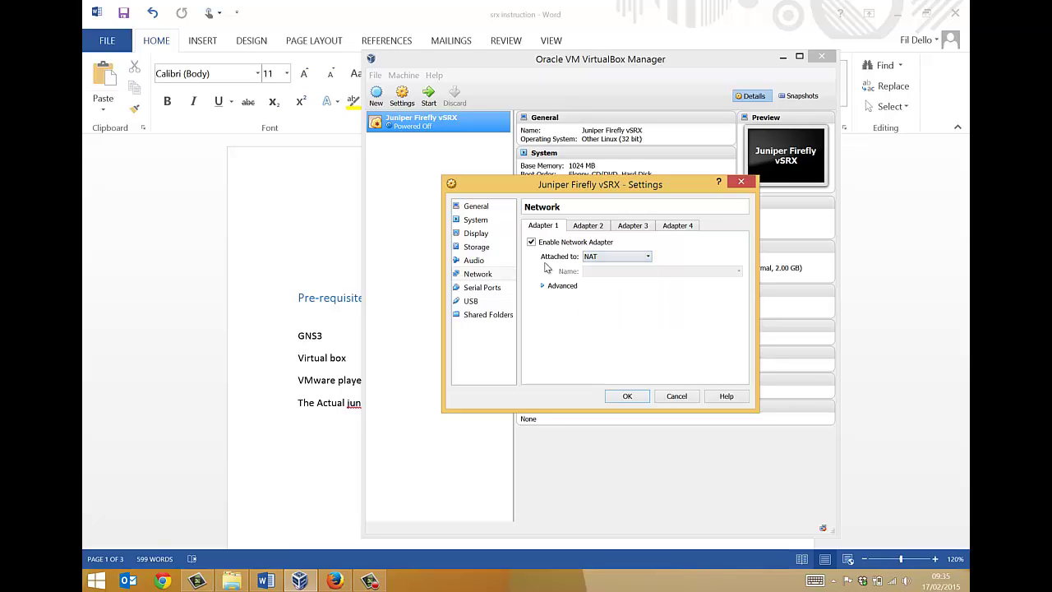
pyautogui.click(543, 286)
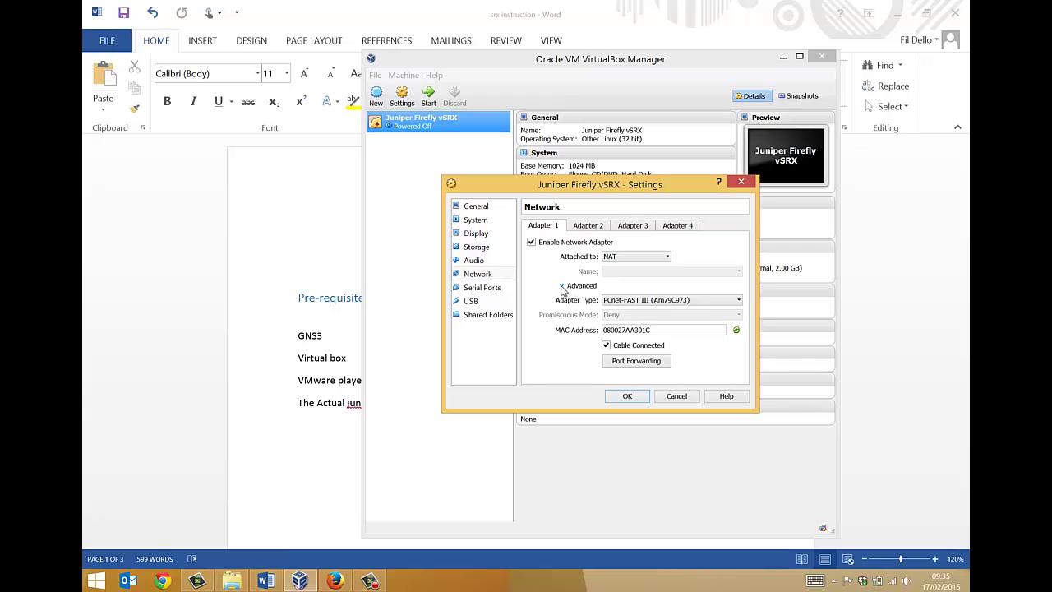
pyautogui.click(657, 300)
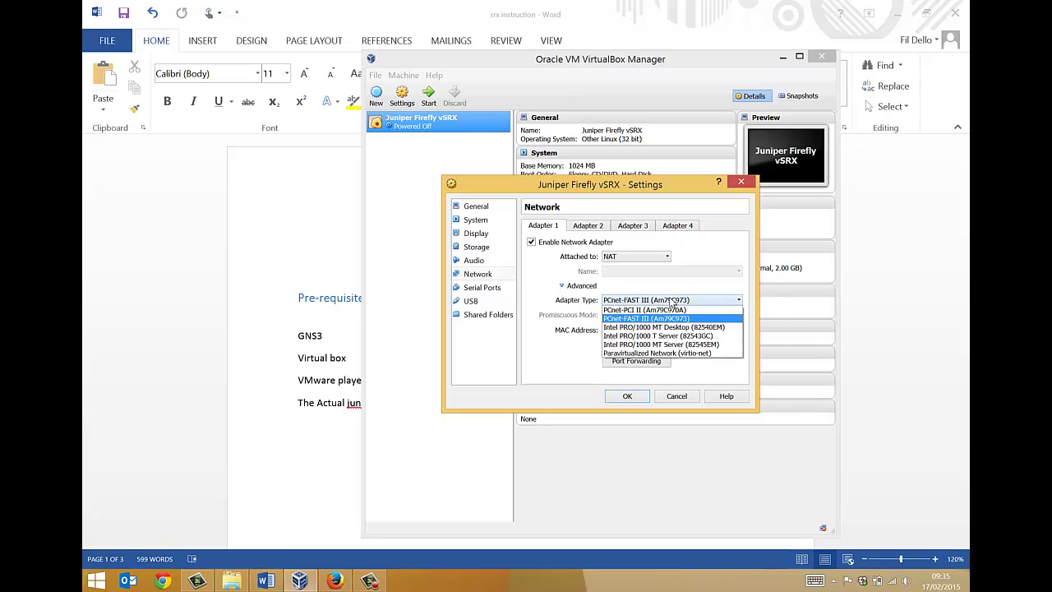
pyautogui.click(648, 353)
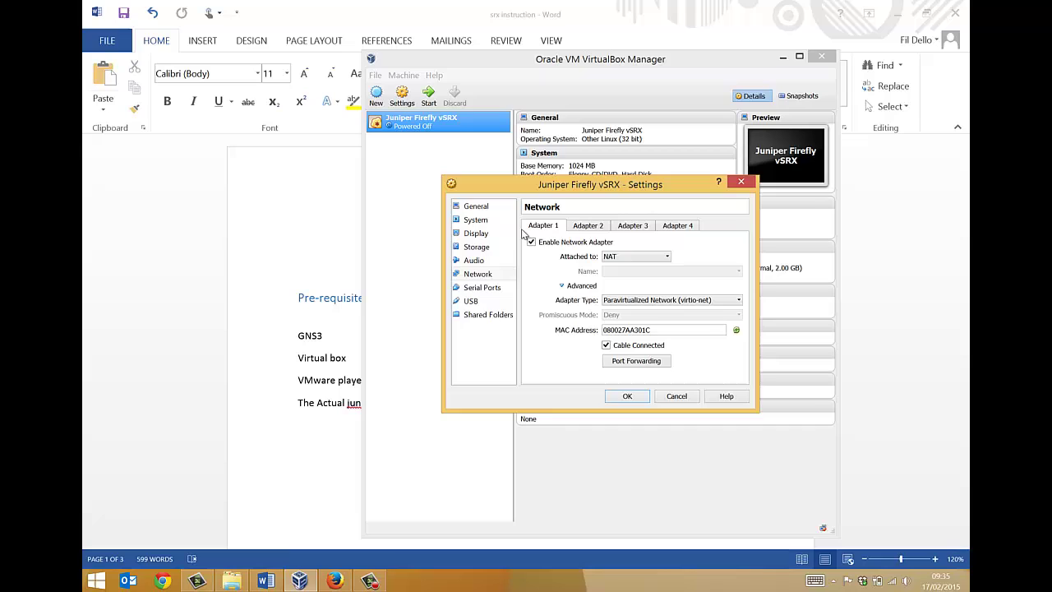
# - Enable serial Port 1 on the Juniper Firefly vSRX VM and save the settings with OK
pyautogui.click(476, 290)
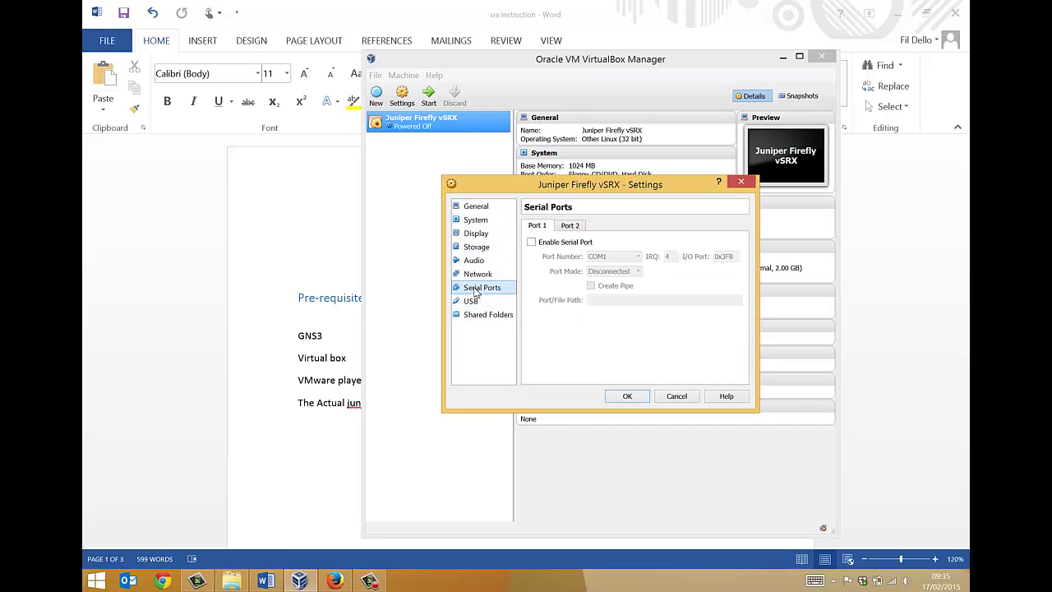
pyautogui.click(531, 243)
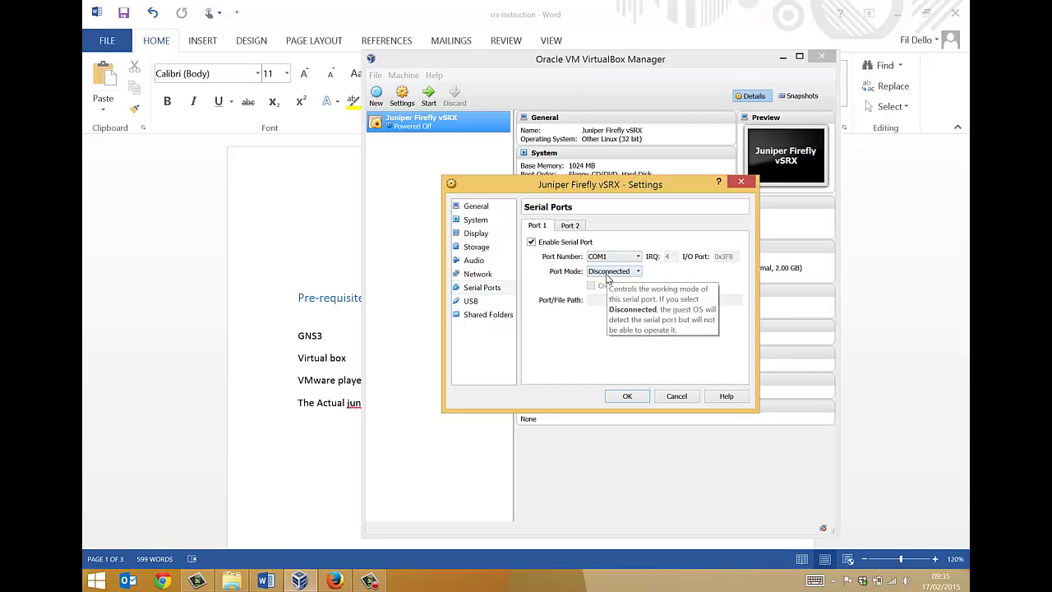
pyautogui.click(465, 301)
pyautogui.click(470, 318)
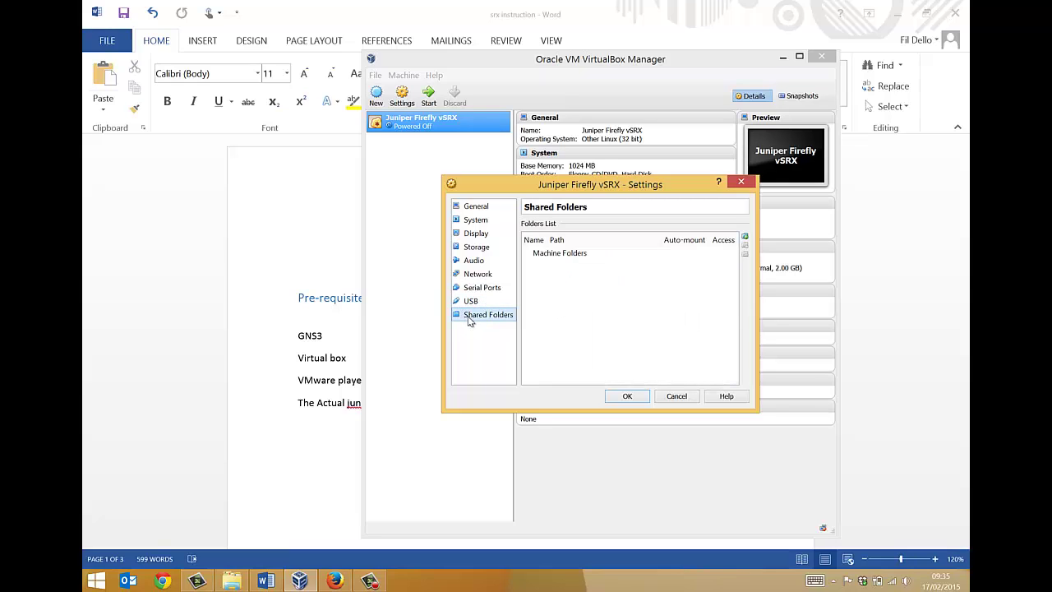
pyautogui.click(468, 301)
pyautogui.click(625, 397)
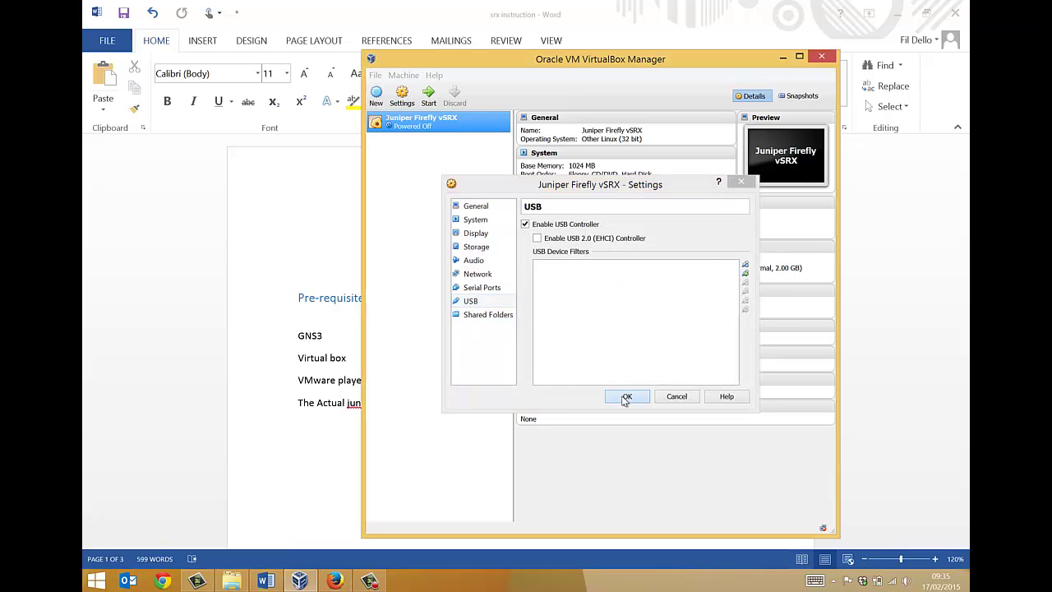
pyautogui.rightClick(412, 124)
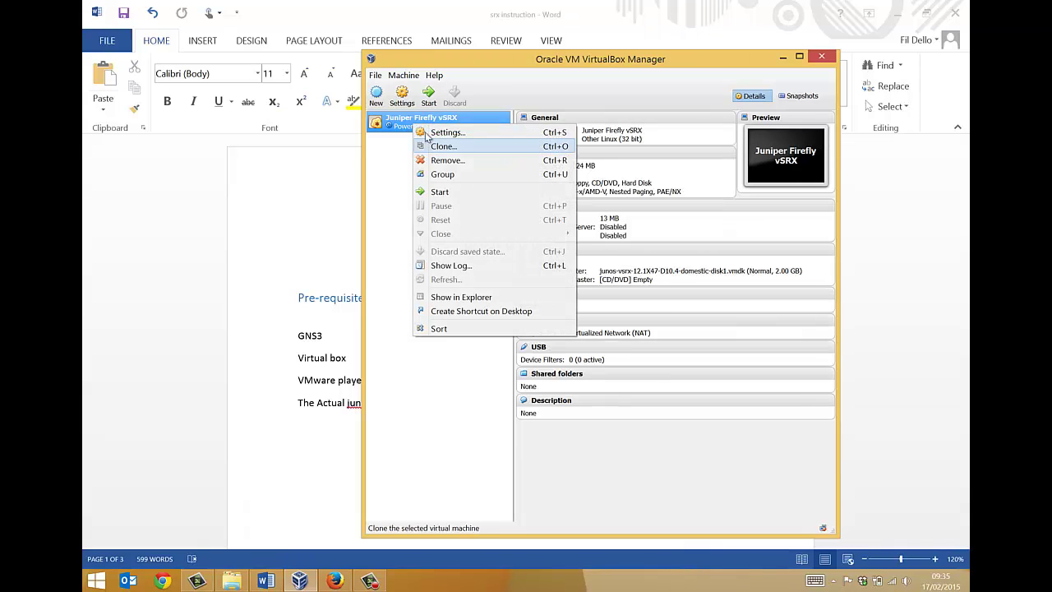
pyautogui.click(398, 182)
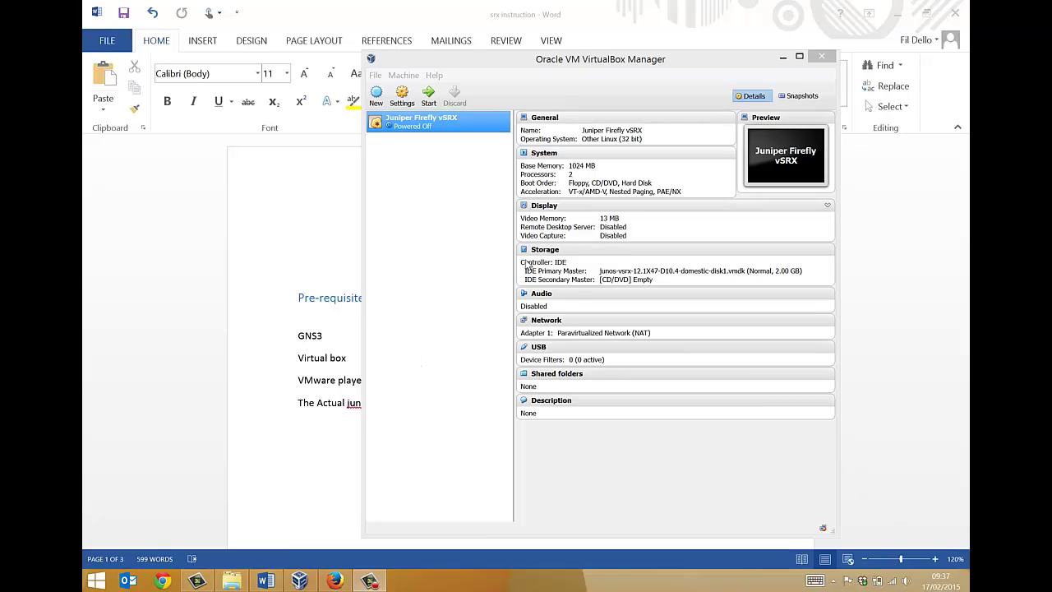
# - Close VirtualBox Manager and launch GNS3 by searching 'gns' from the Start screen
pyautogui.click(824, 60)
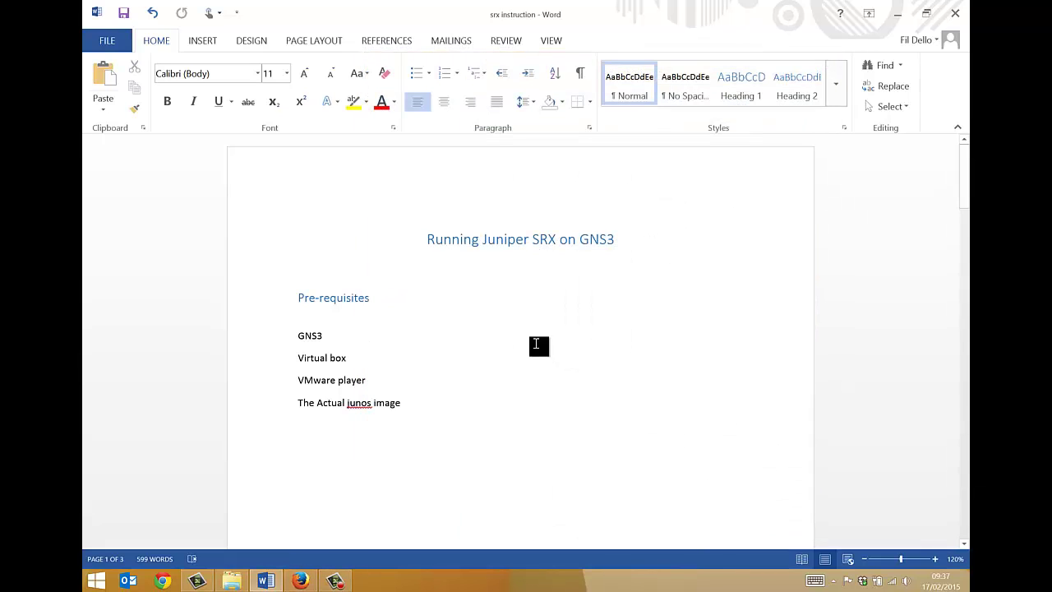
pyautogui.press('super')
pyautogui.write('gns3')
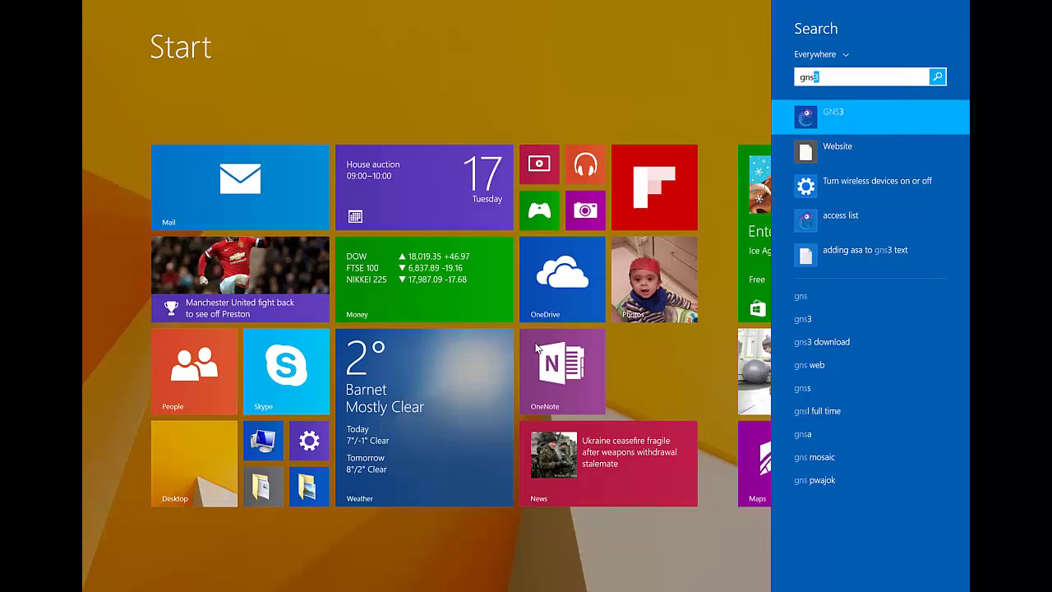
pyautogui.press('Return')
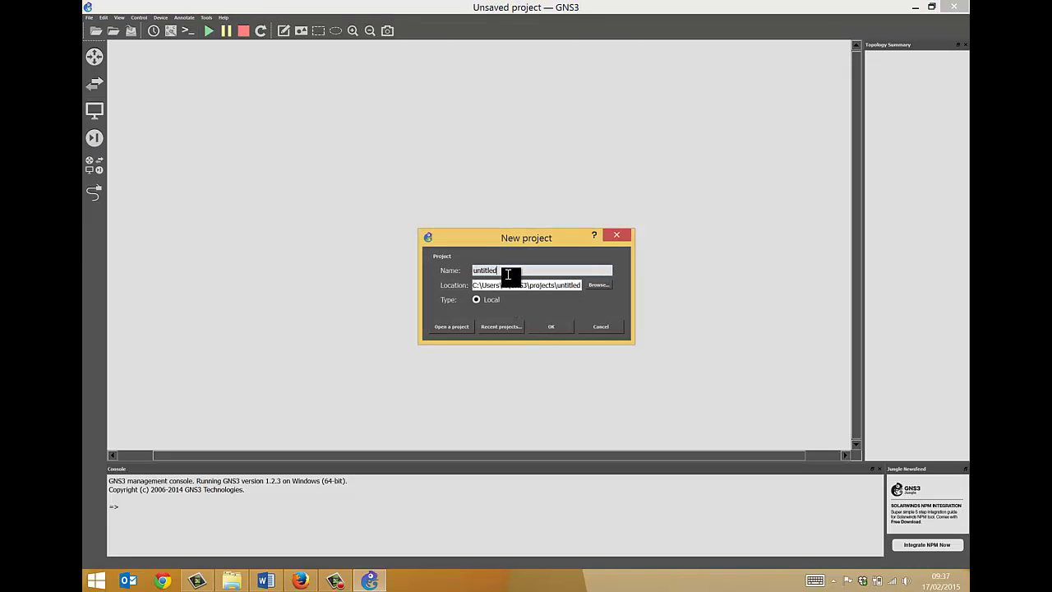
# - Create the 'untitled' project, overwriting the old one, and show Preferences' empty VirtualBox VMs page
pyautogui.click(540, 328)
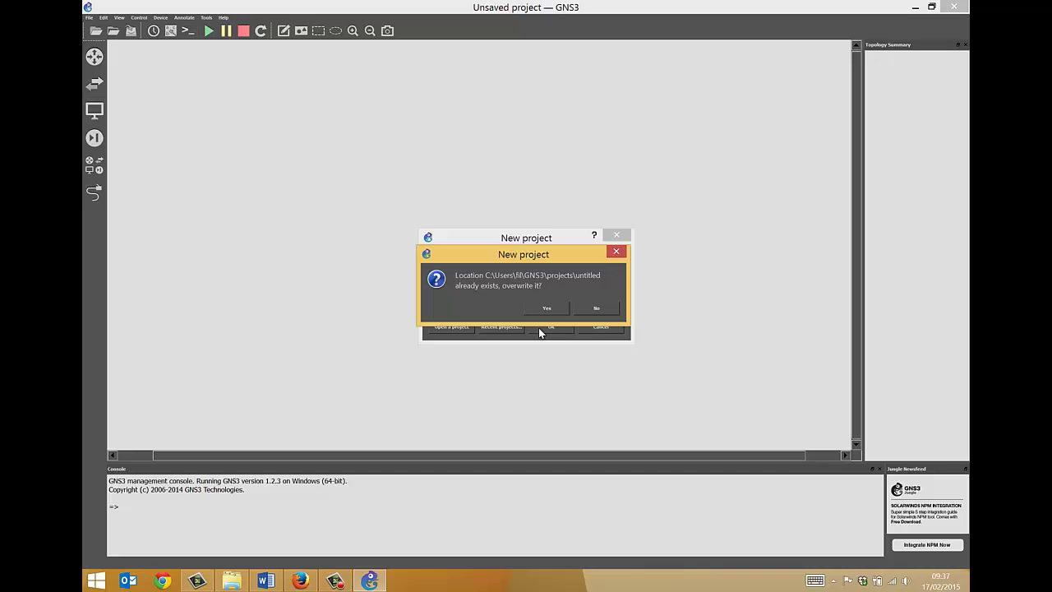
pyautogui.click(544, 308)
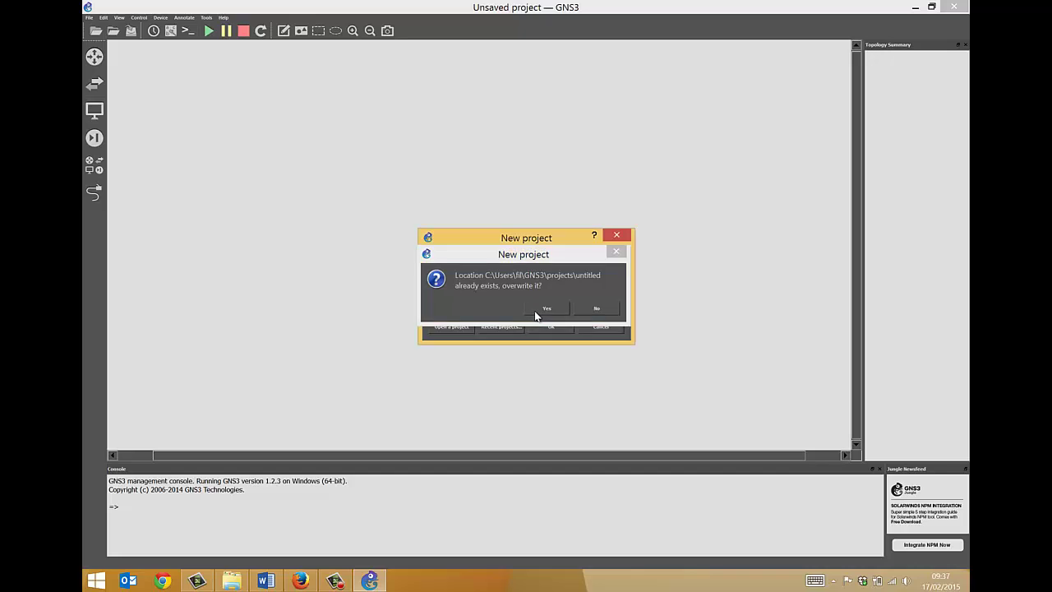
pyautogui.click(103, 17)
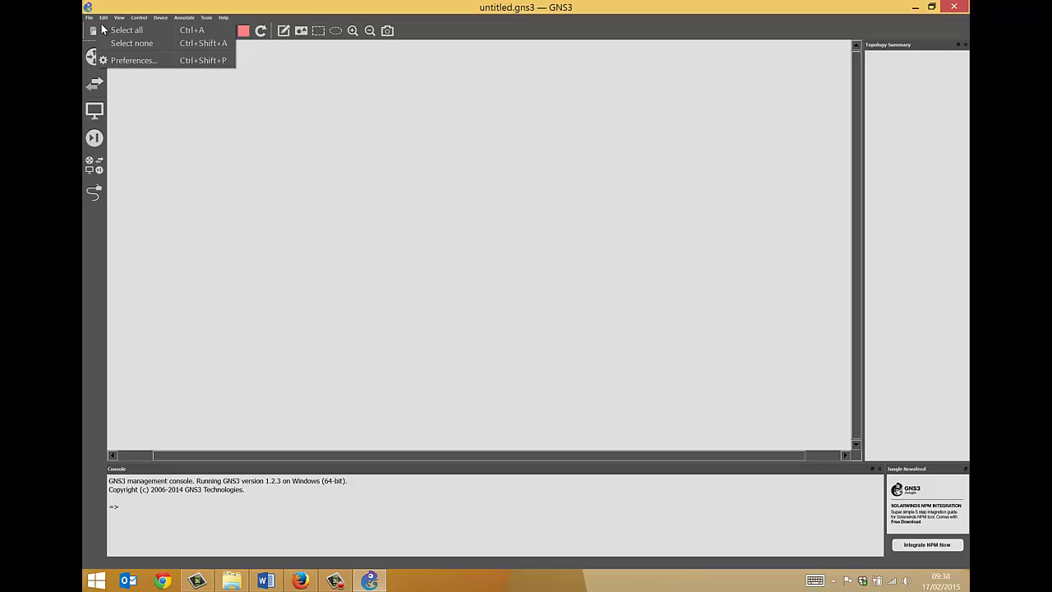
pyautogui.click(131, 60)
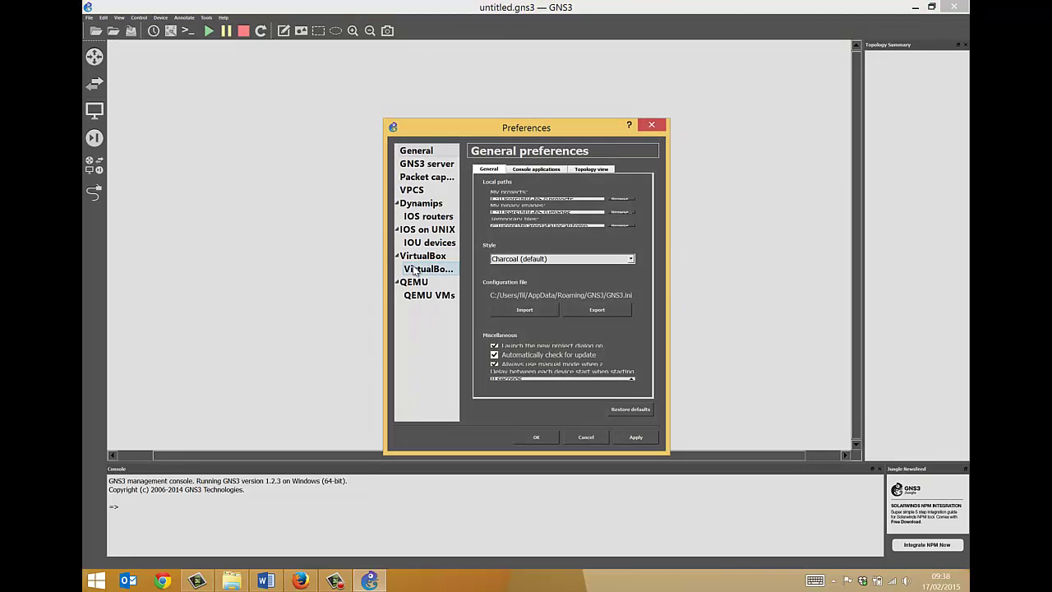
pyautogui.click(416, 257)
pyautogui.click(425, 269)
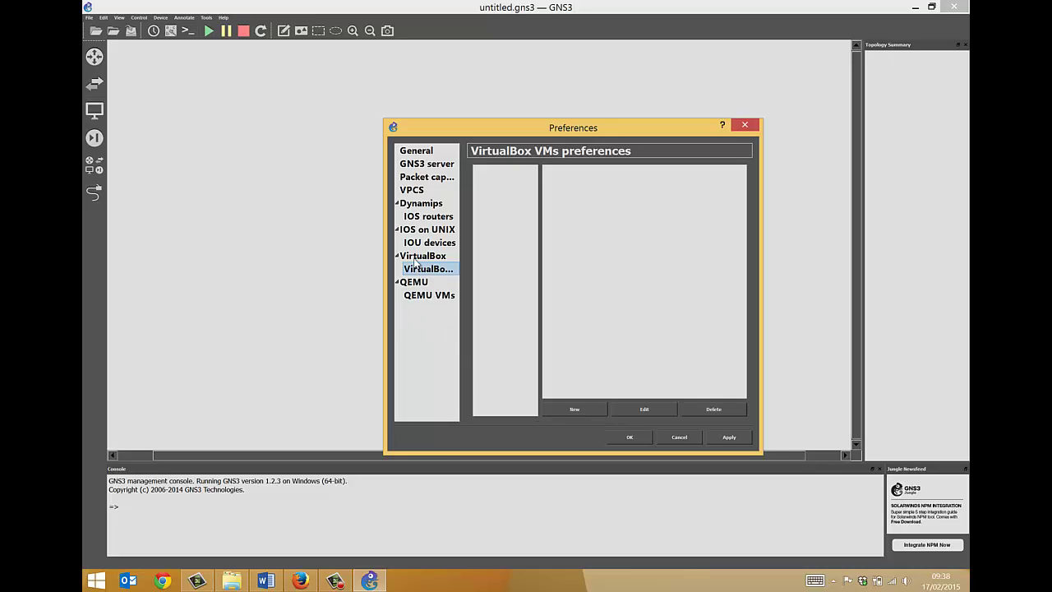
pyautogui.moveTo(384, 233); pyautogui.dragTo(243, 237)
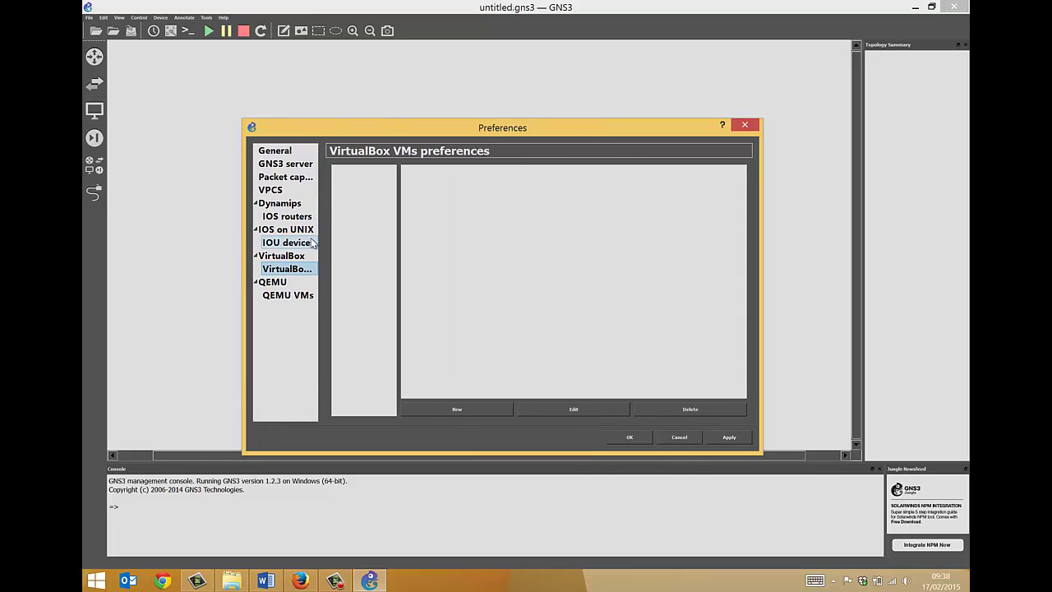
pyautogui.click(459, 409)
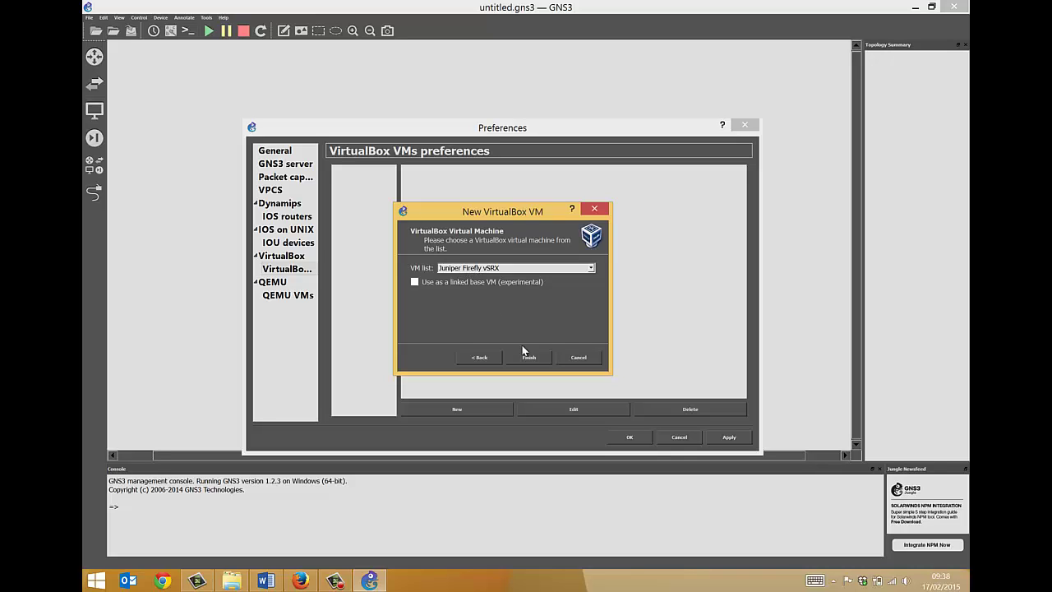
pyautogui.click(579, 358)
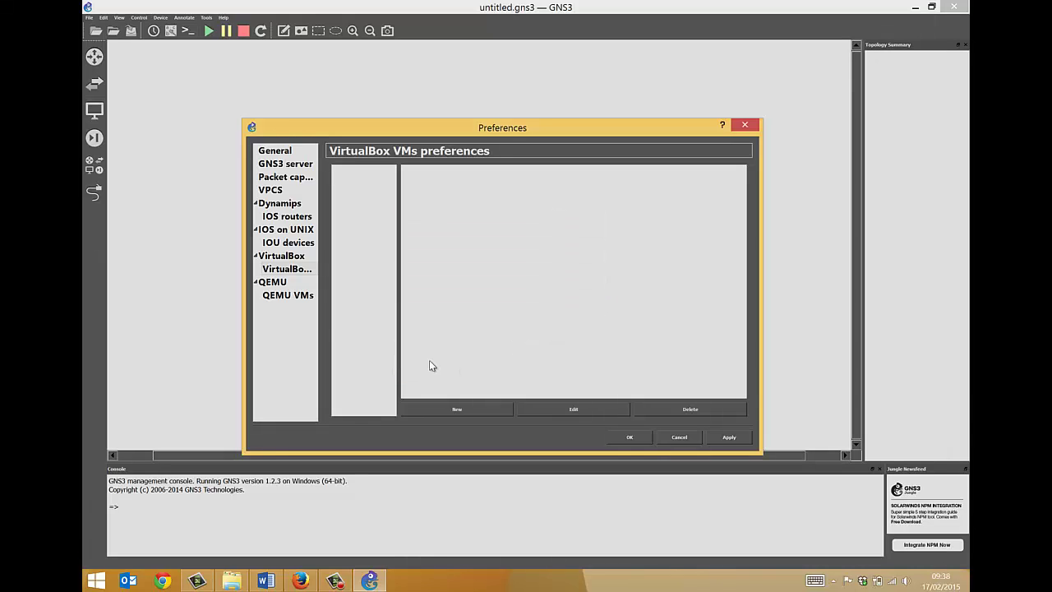
pyautogui.click(282, 260)
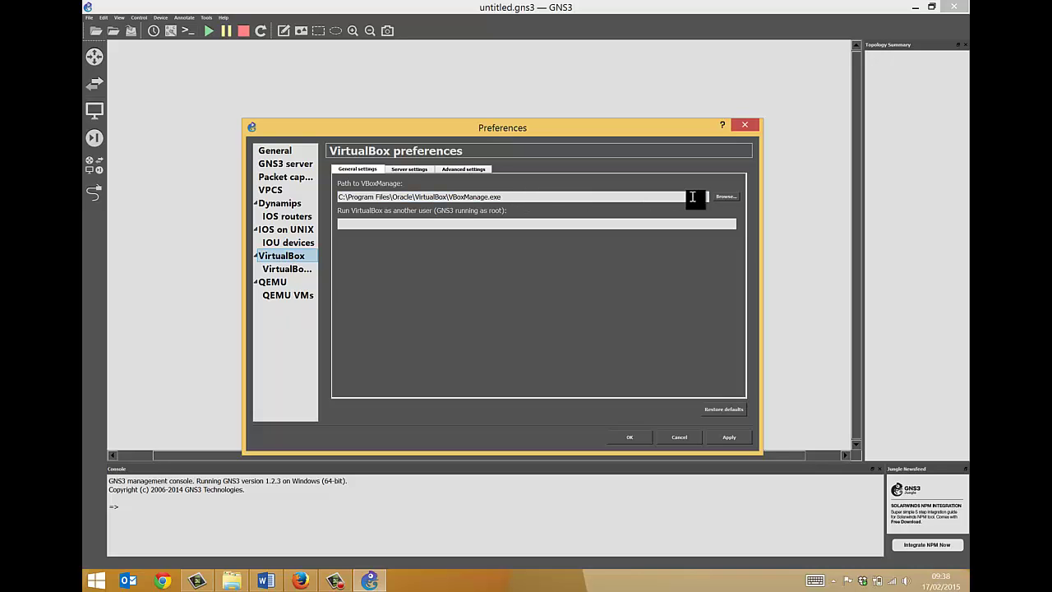
pyautogui.moveTo(502, 197); pyautogui.dragTo(445, 197)
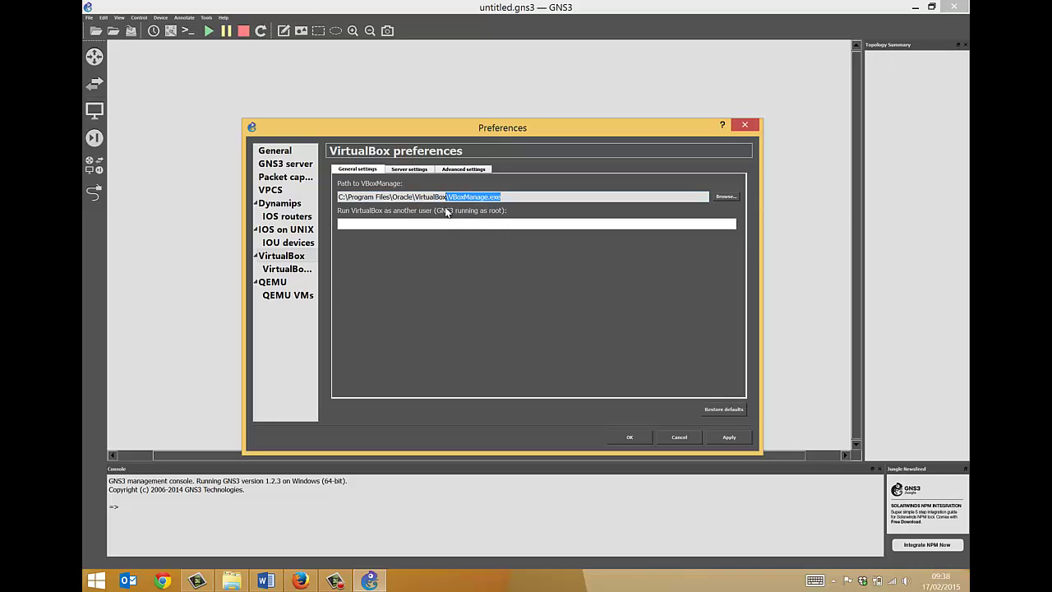
pyautogui.moveTo(347, 197); pyautogui.dragTo(433, 197)
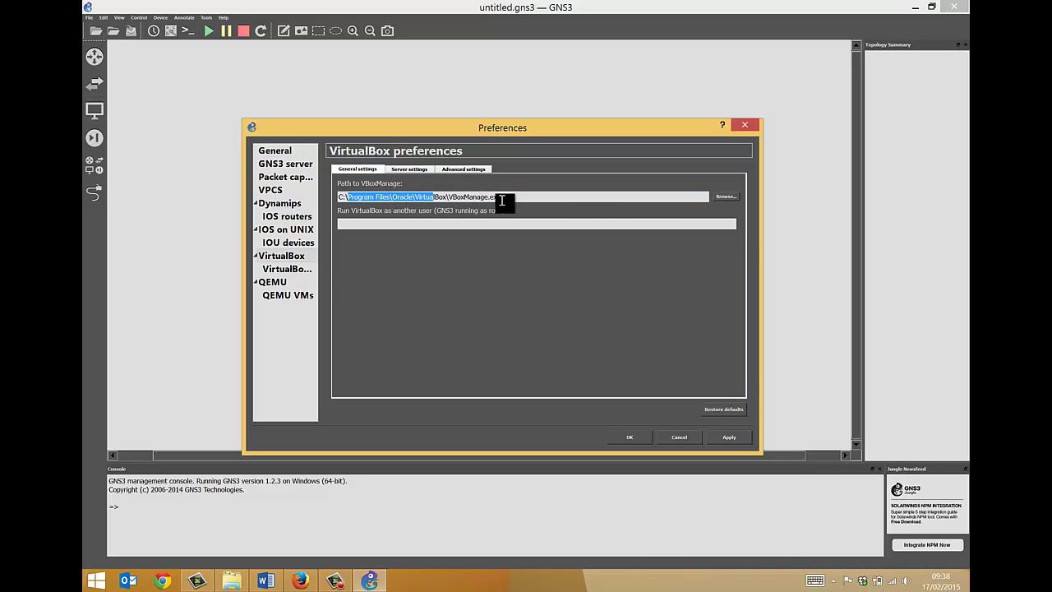
pyautogui.moveTo(504, 198); pyautogui.dragTo(448, 198)
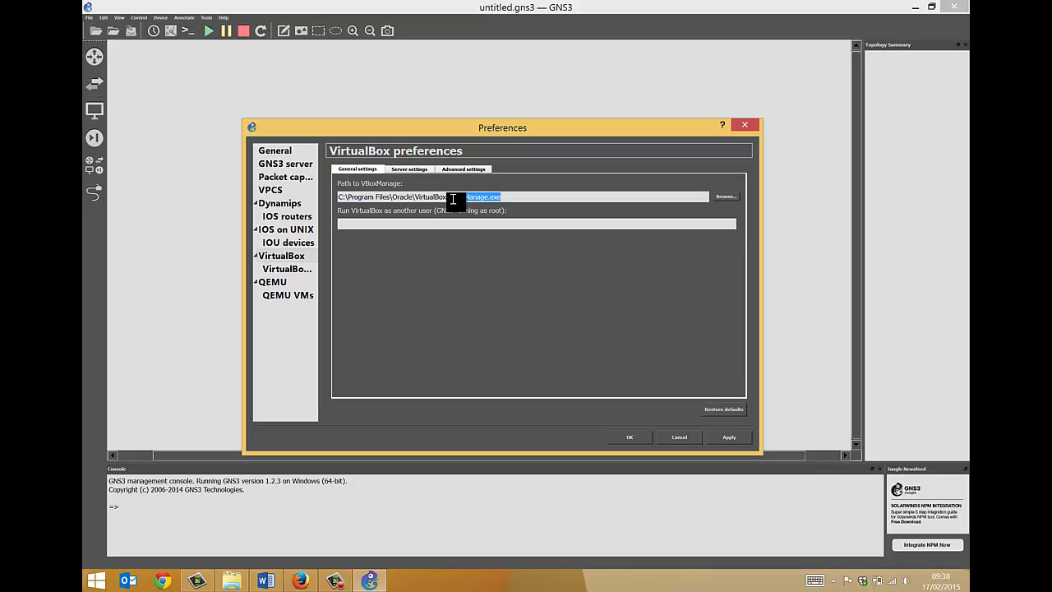
pyautogui.click(288, 268)
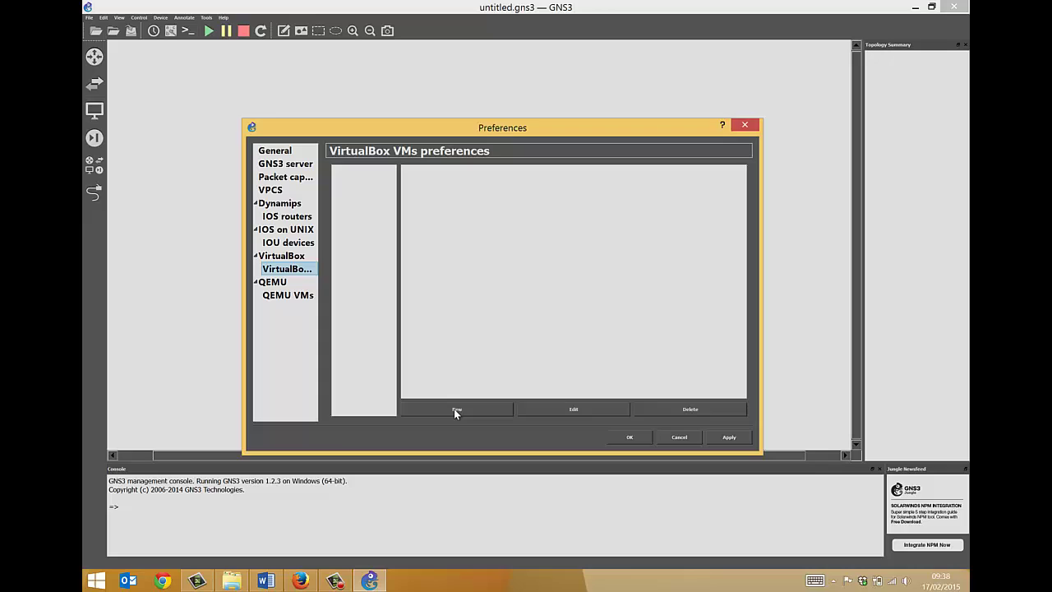
# - Add Juniper Firefly vSRX as a VirtualBox VM, then close Preferences with OK
pyautogui.click(456, 409)
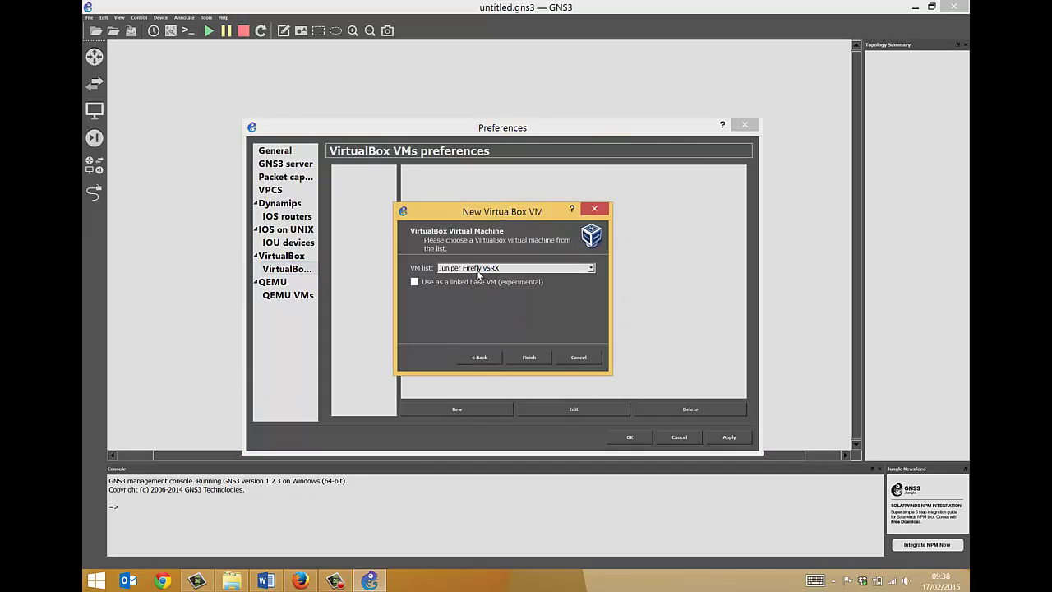
pyautogui.click(528, 357)
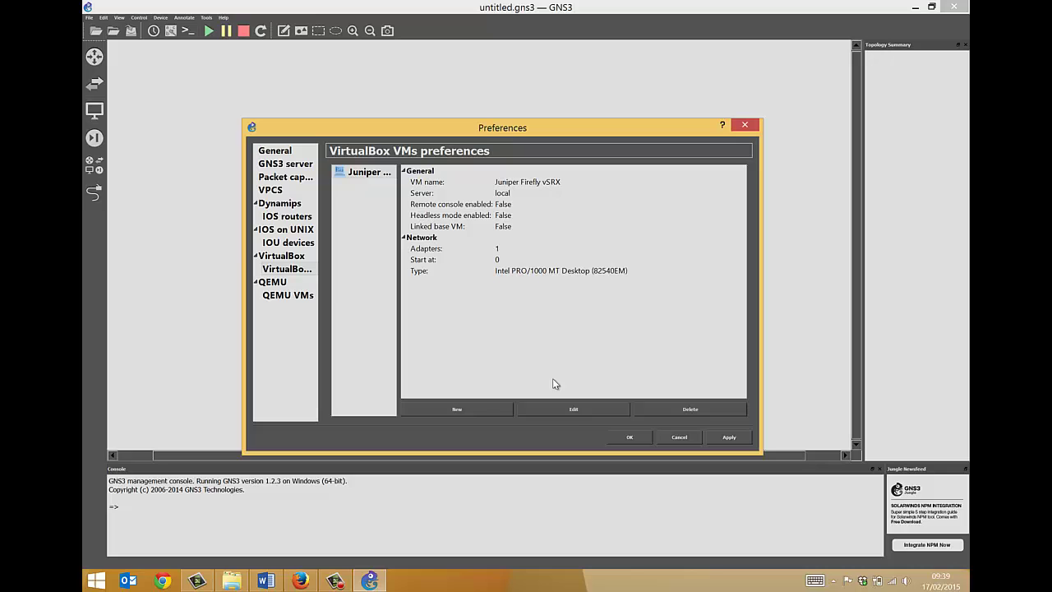
pyautogui.click(279, 295)
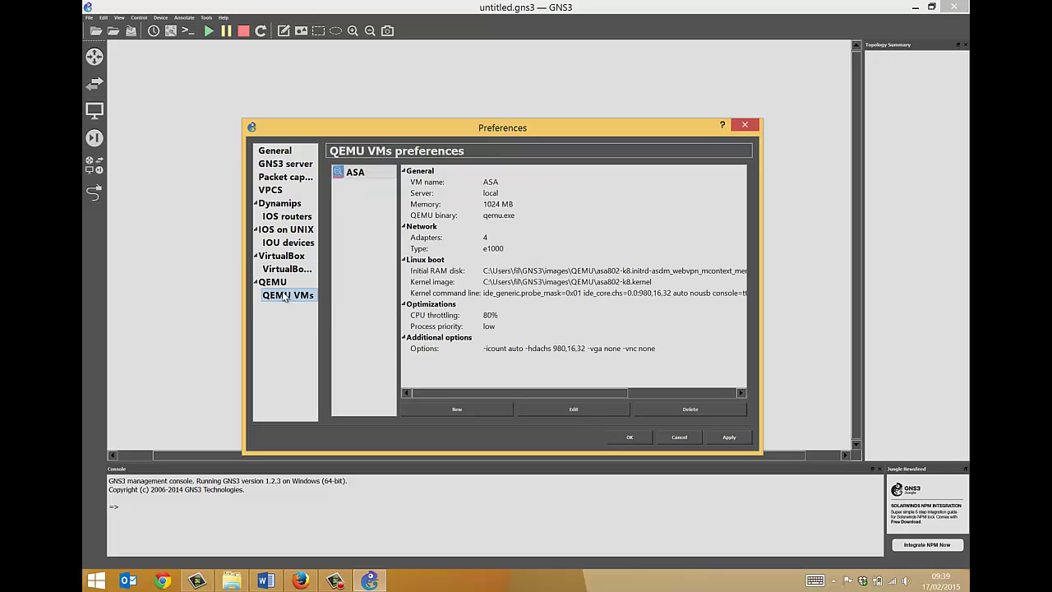
pyautogui.click(277, 268)
pyautogui.click(277, 257)
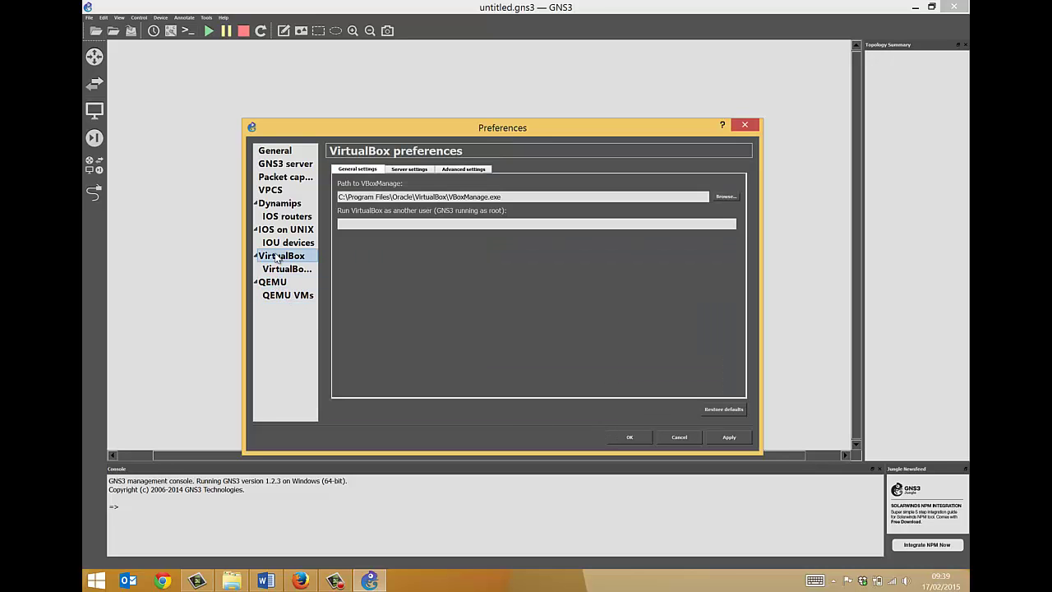
pyautogui.click(629, 437)
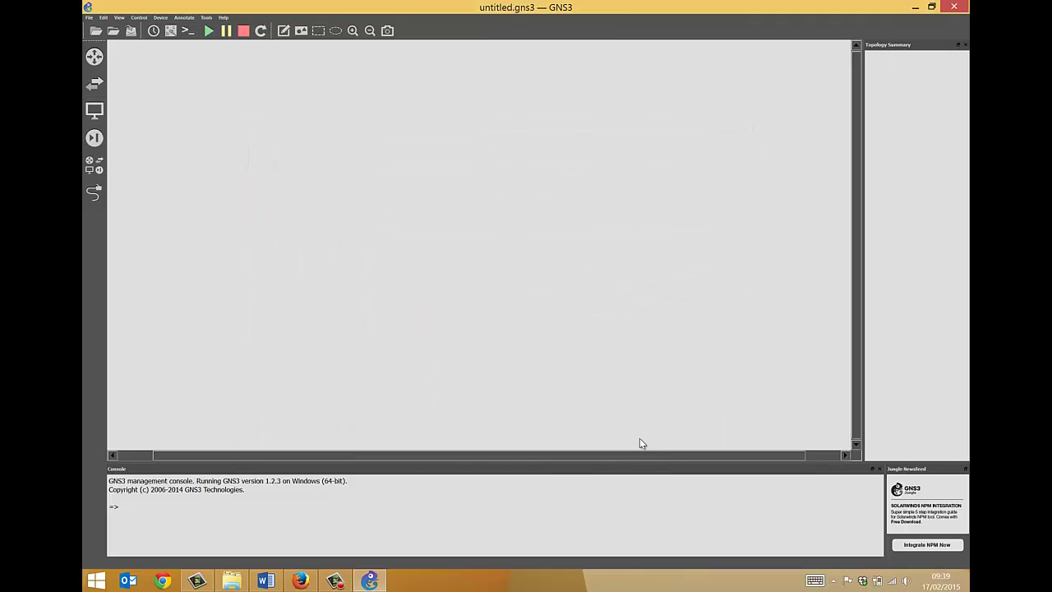
# - Drag a Juniper Firefly vSRX node from All devices onto the middle of the workspace
pyautogui.click(93, 138)
pyautogui.click(94, 164)
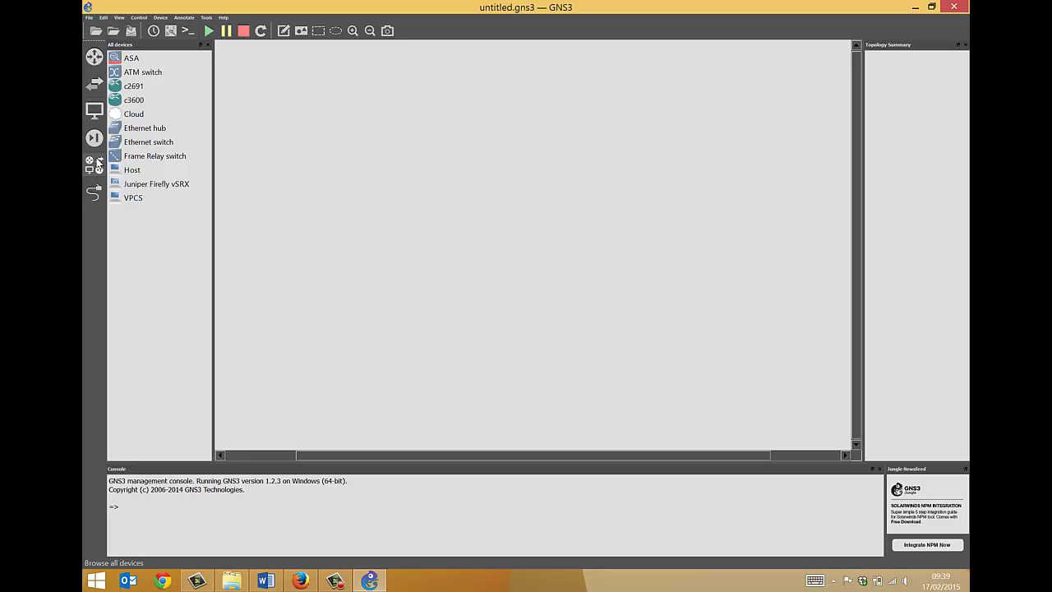
pyautogui.click(94, 168)
pyautogui.click(94, 168)
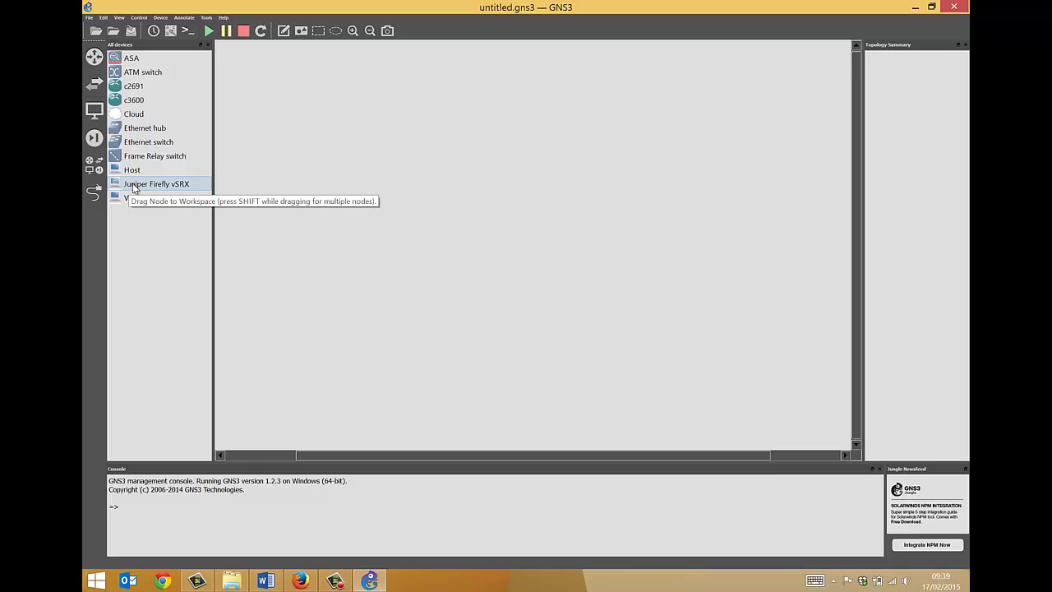
pyautogui.moveTo(133, 187); pyautogui.dragTo(482, 247)
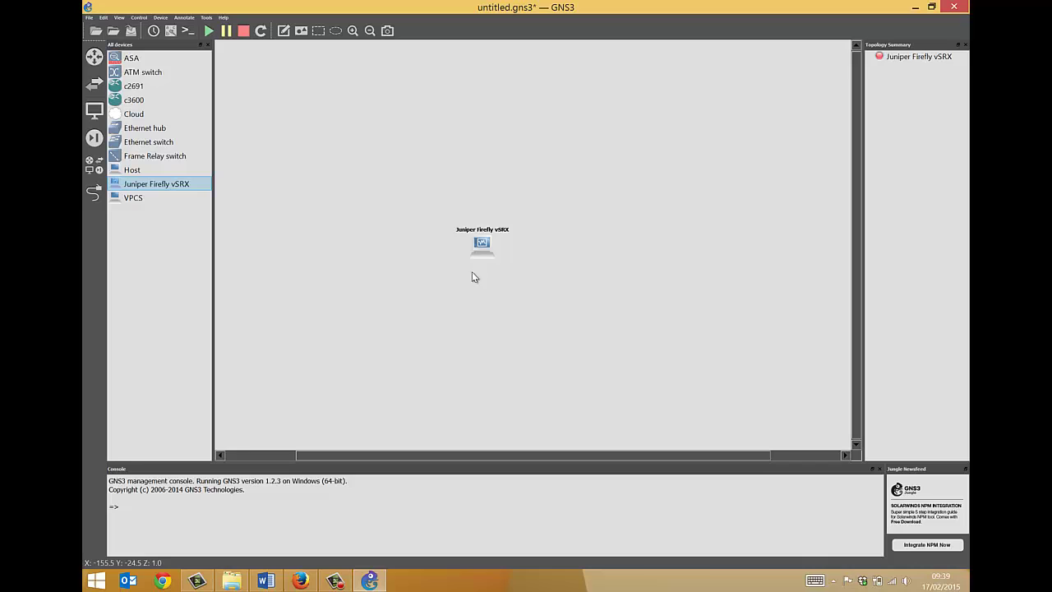
# - Start the vSRX node and move it slightly lower on the canvas
pyautogui.rightClick(484, 243)
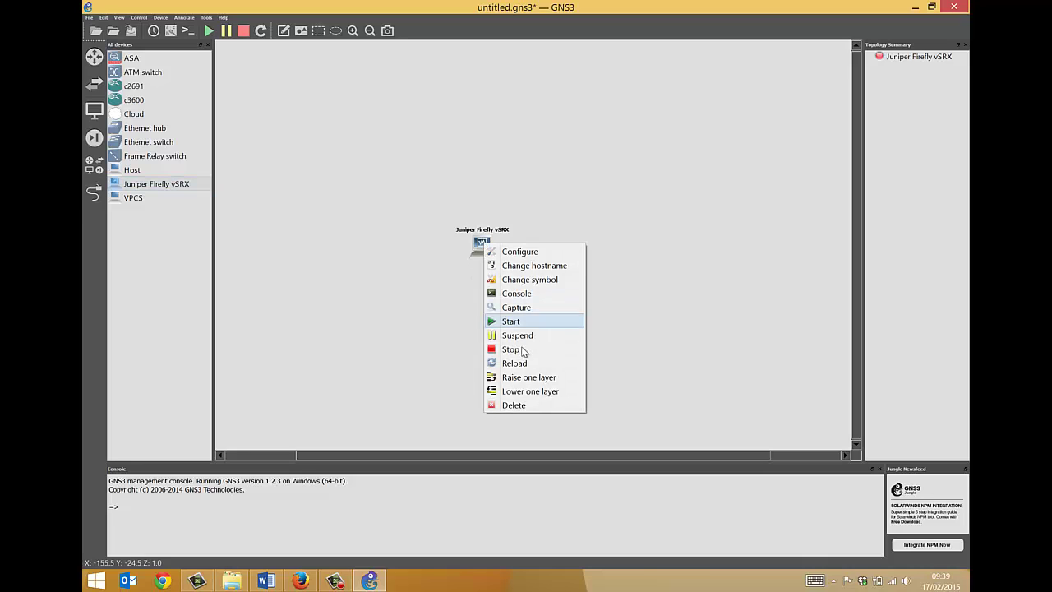
pyautogui.click(516, 321)
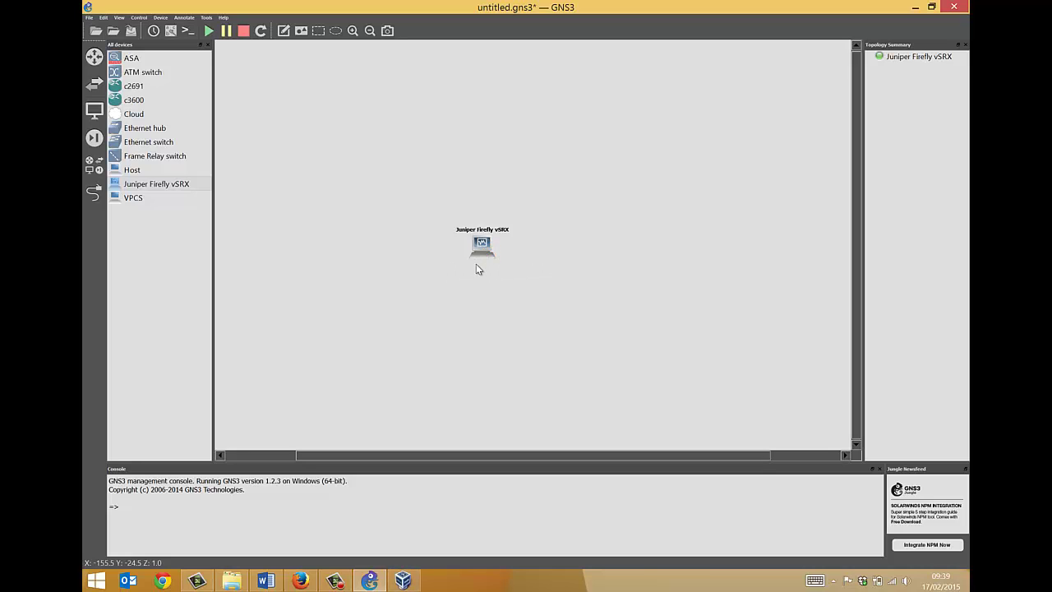
pyautogui.moveTo(482, 247); pyautogui.dragTo(484, 303)
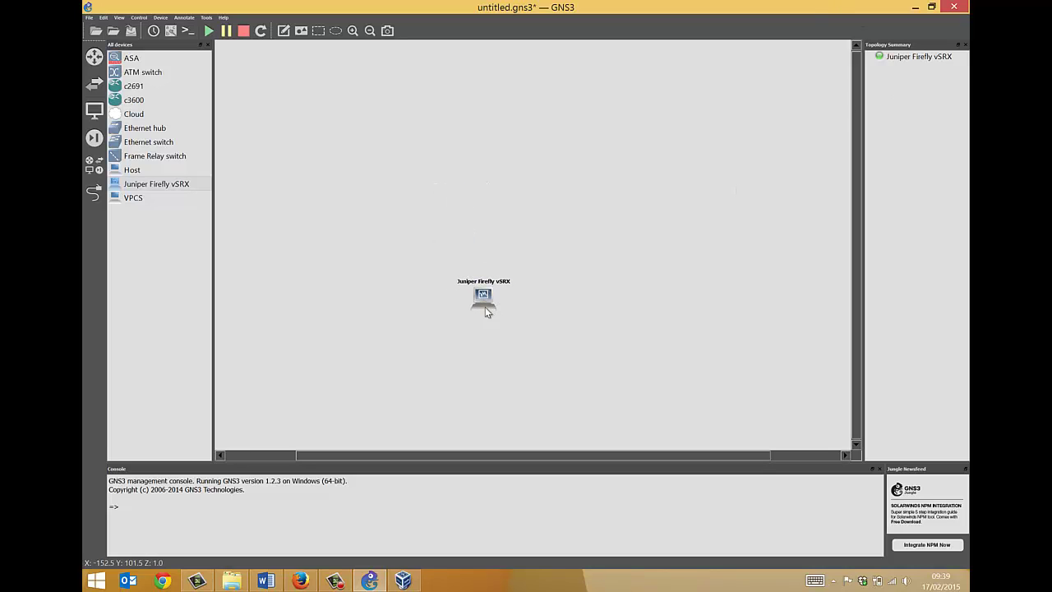
# - Open the vSRX console in SuperPuTTY and focus the terminal while the device boots
pyautogui.rightClick(482, 299)
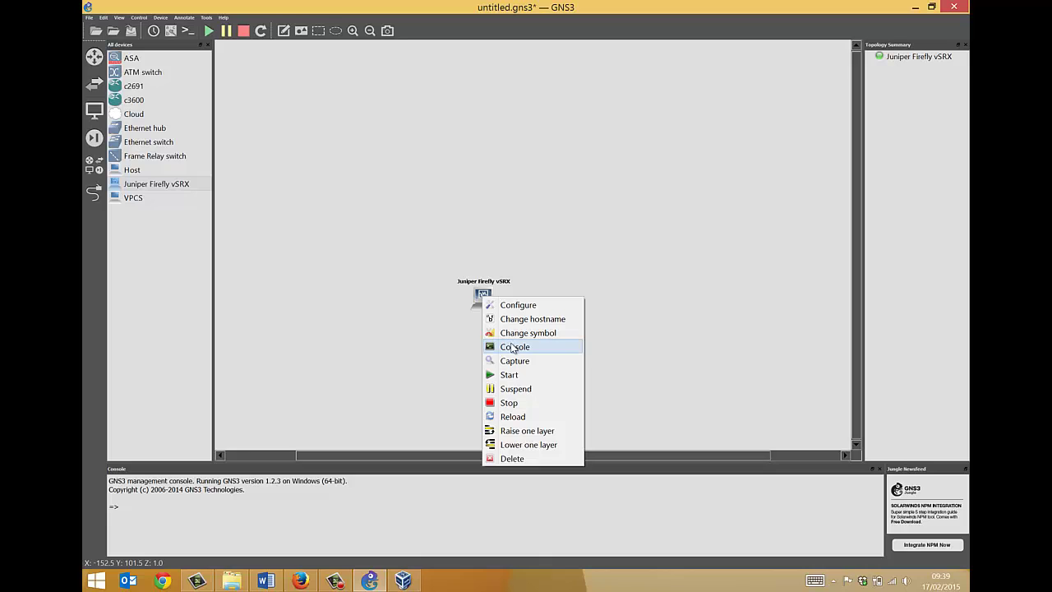
pyautogui.click(513, 348)
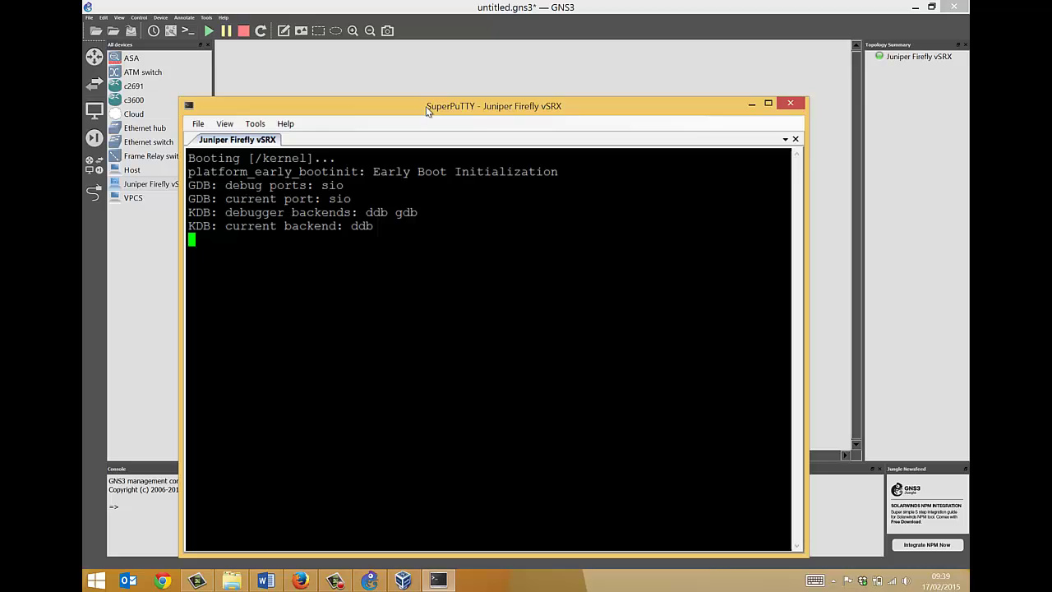
pyautogui.moveTo(427, 107); pyautogui.dragTo(495, 51)
pyautogui.click(473, 156)
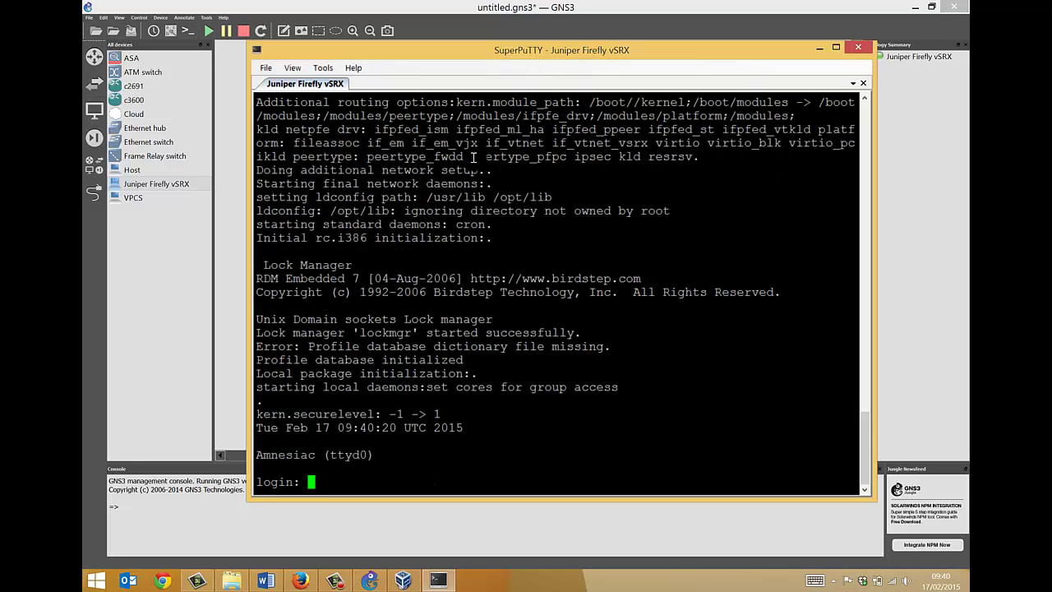
# - Log in as root and enter the JUNOS CLI with 'cli'
pyautogui.write('root')
pyautogui.press('Return')
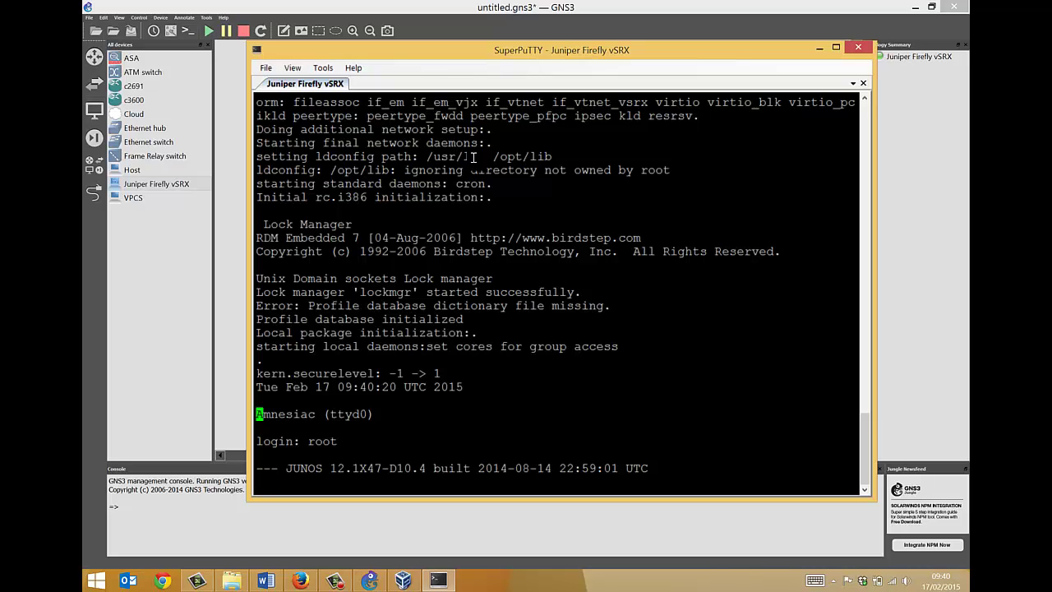
pyautogui.press('Return')
pyautogui.press('Return')
pyautogui.press('Return')
pyautogui.press('Return')
pyautogui.press('Return')
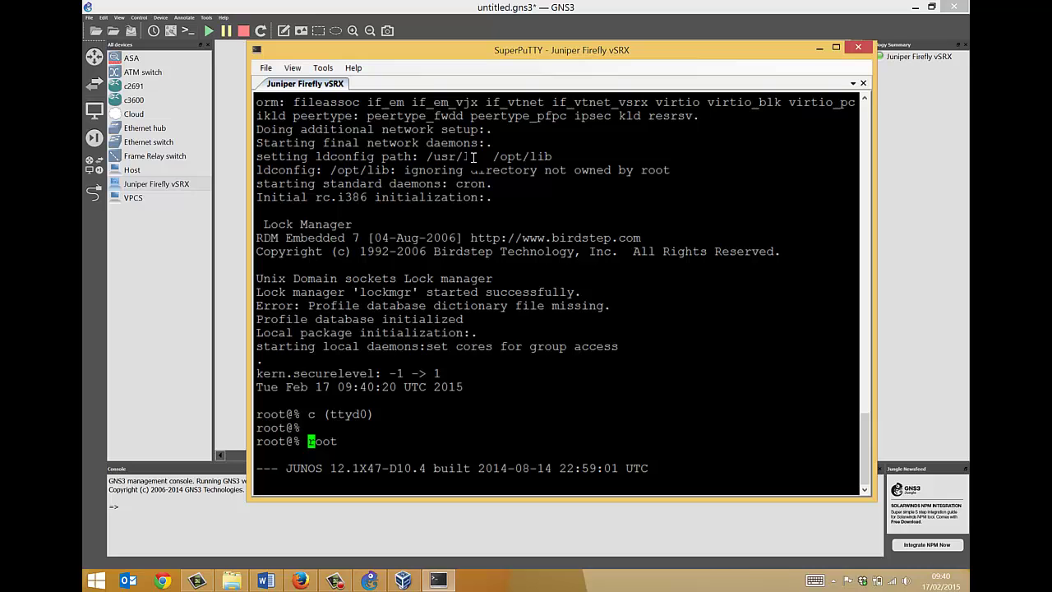
pyautogui.press('Return')
pyautogui.press('Return')
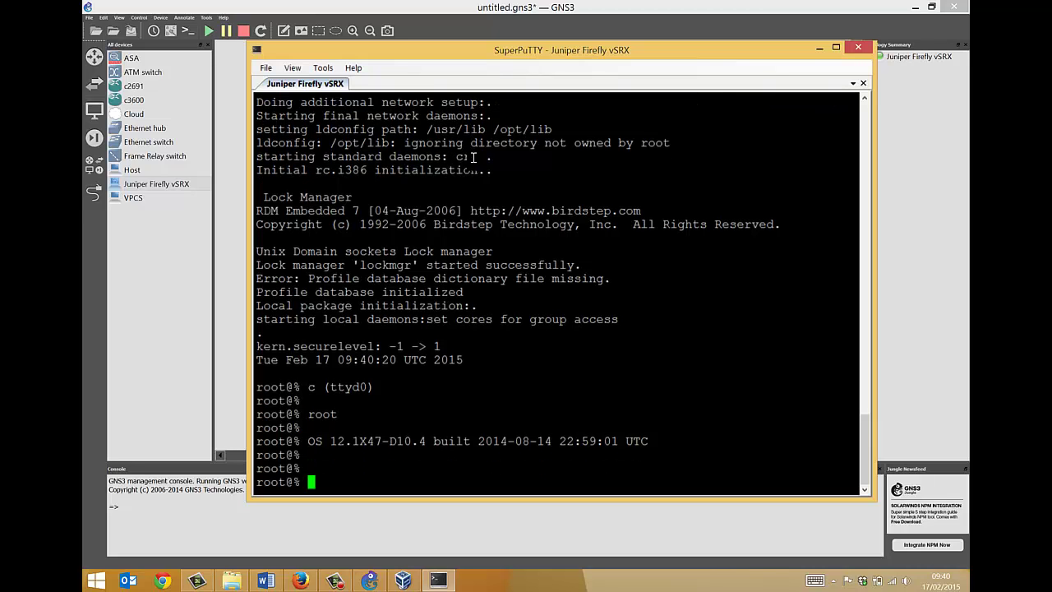
pyautogui.write('cli')
pyautogui.press('Return')
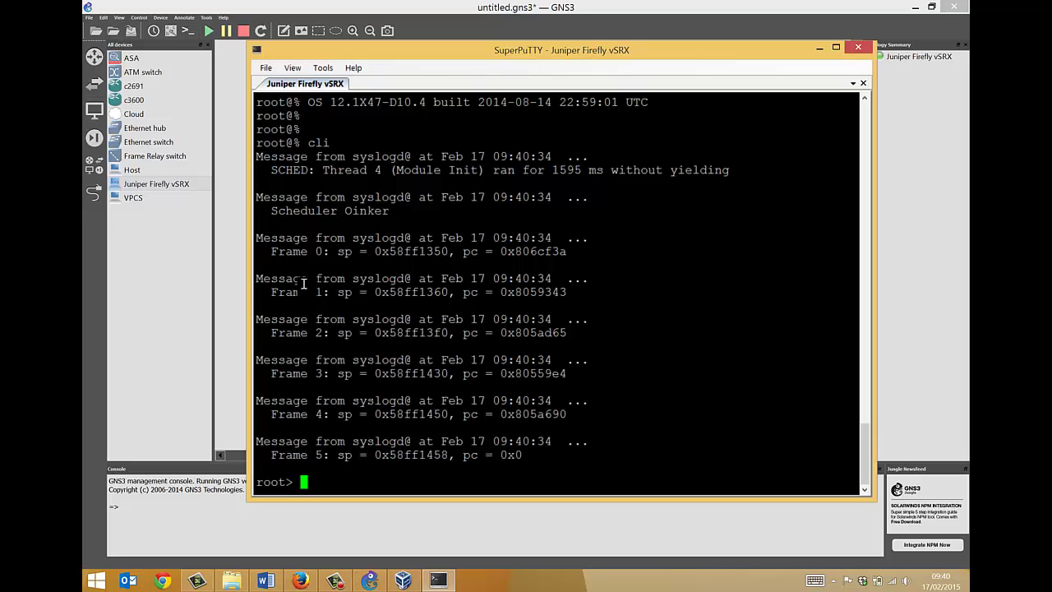
pyautogui.press('Return')
pyautogui.press('Return')
pyautogui.press('Return')
pyautogui.press('Return')
pyautogui.press('Return')
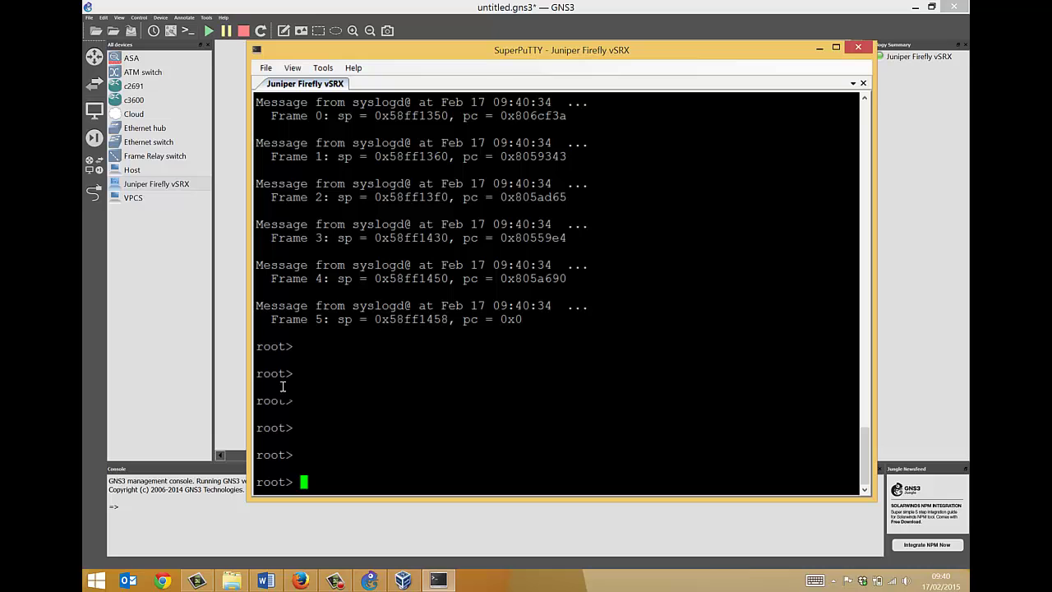
# - Run 'show interfaces terse', highlighting ge-0/0/0 and ge-0/0/0.0, and page through the output
pyautogui.write('show inte')
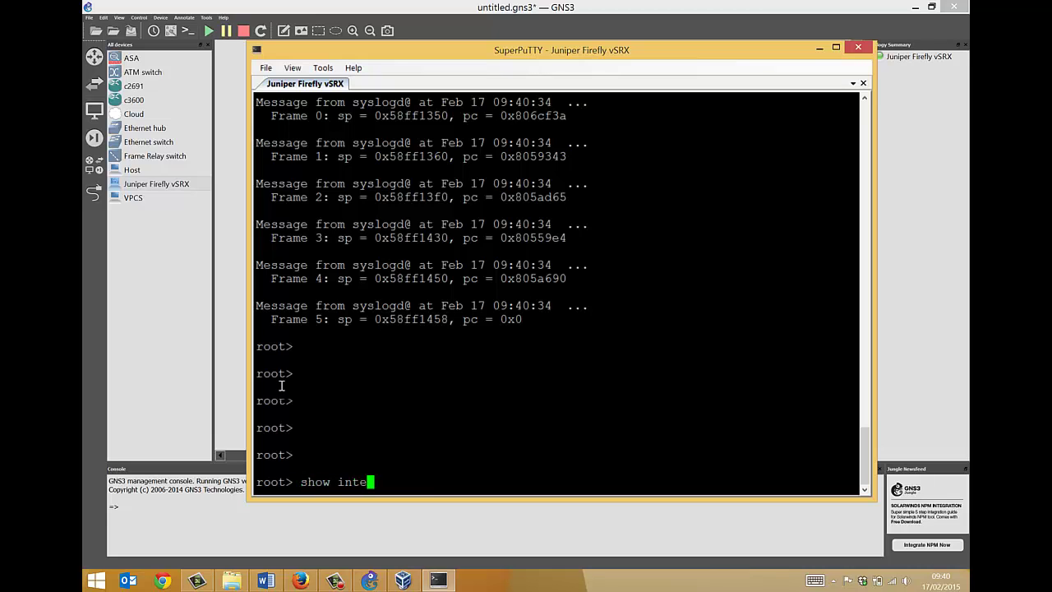
pyautogui.write('rfaces terse')
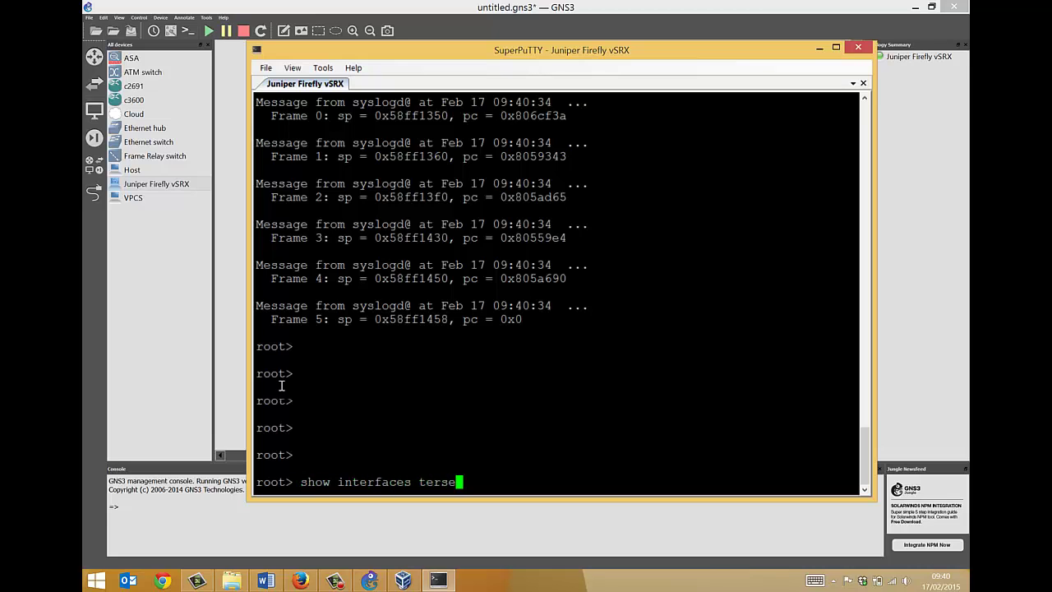
pyautogui.press('Return')
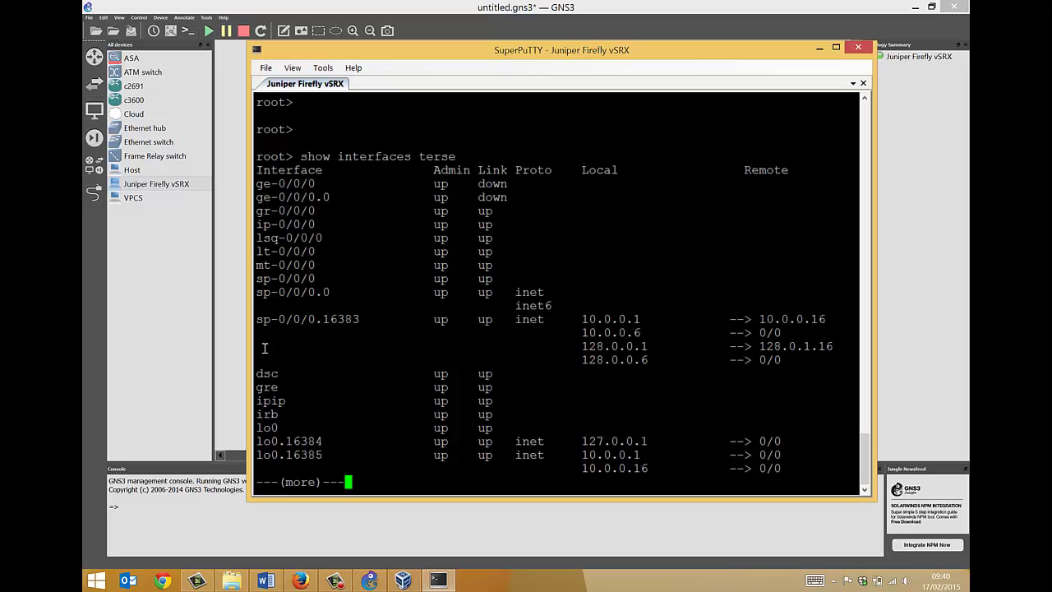
pyautogui.moveTo(257, 183); pyautogui.dragTo(316, 183)
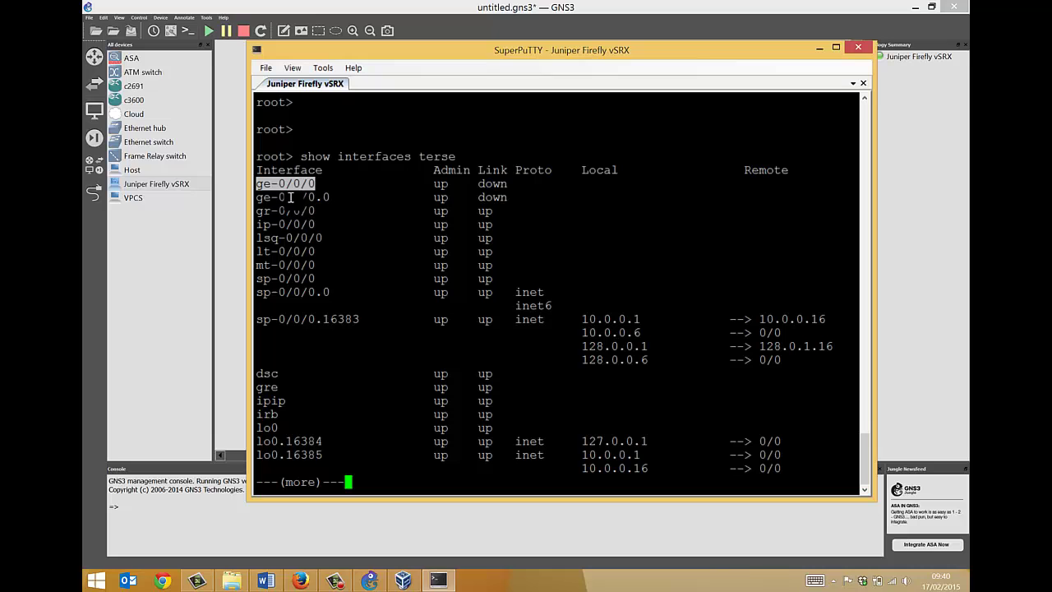
pyautogui.moveTo(256, 197); pyautogui.dragTo(329, 199)
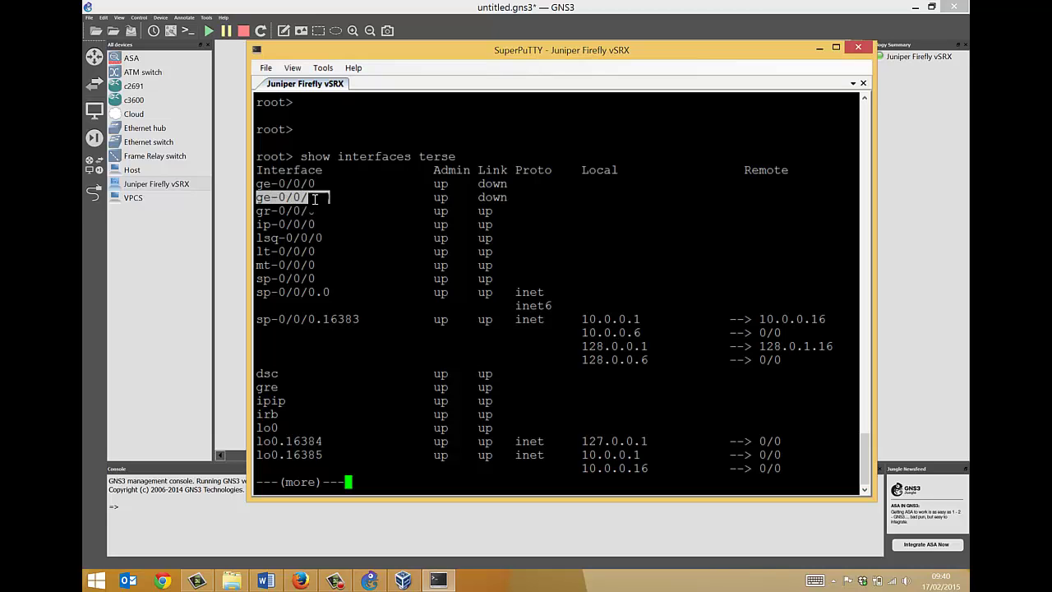
pyautogui.press('space')
pyautogui.press('Return')
pyautogui.press('Return')
pyautogui.press('Return')
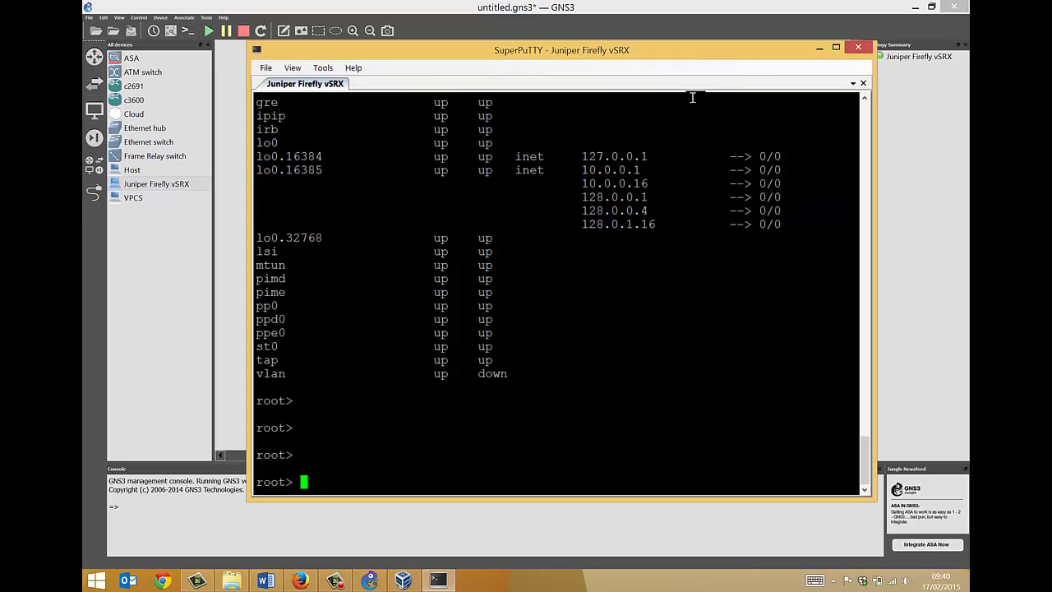
# - Shrink and minimise the SuperPuTTY console, then drag an Ethernet switch above the vSRX node
pyautogui.moveTo(565, 55); pyautogui.dragTo(549, 234)
pyautogui.moveTo(682, 241); pyautogui.dragTo(682, 168)
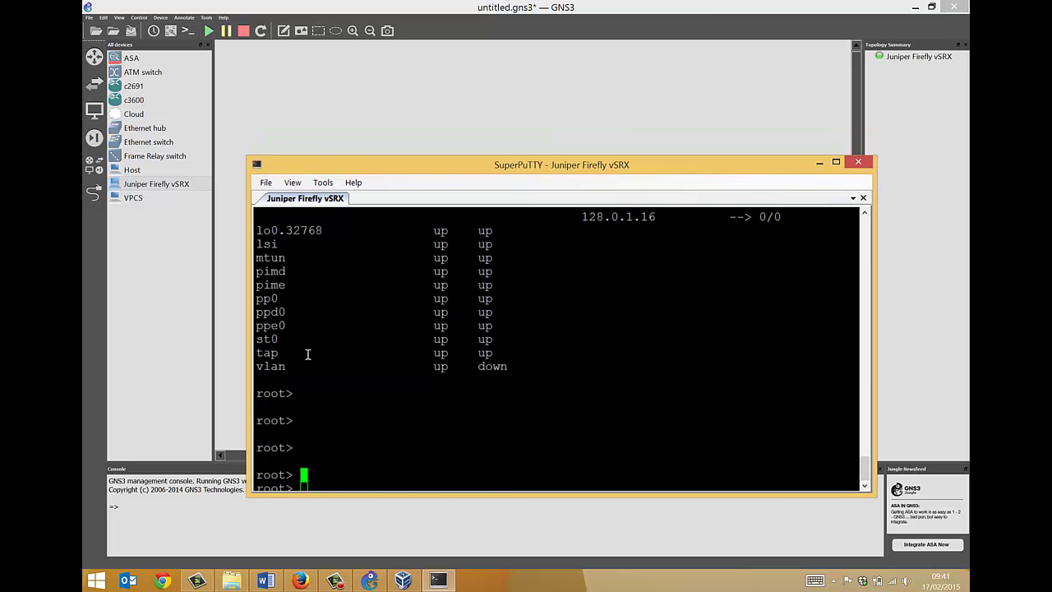
pyautogui.press('Return')
pyautogui.press('Return')
pyautogui.press('Return')
pyautogui.moveTo(382, 165); pyautogui.dragTo(373, 106)
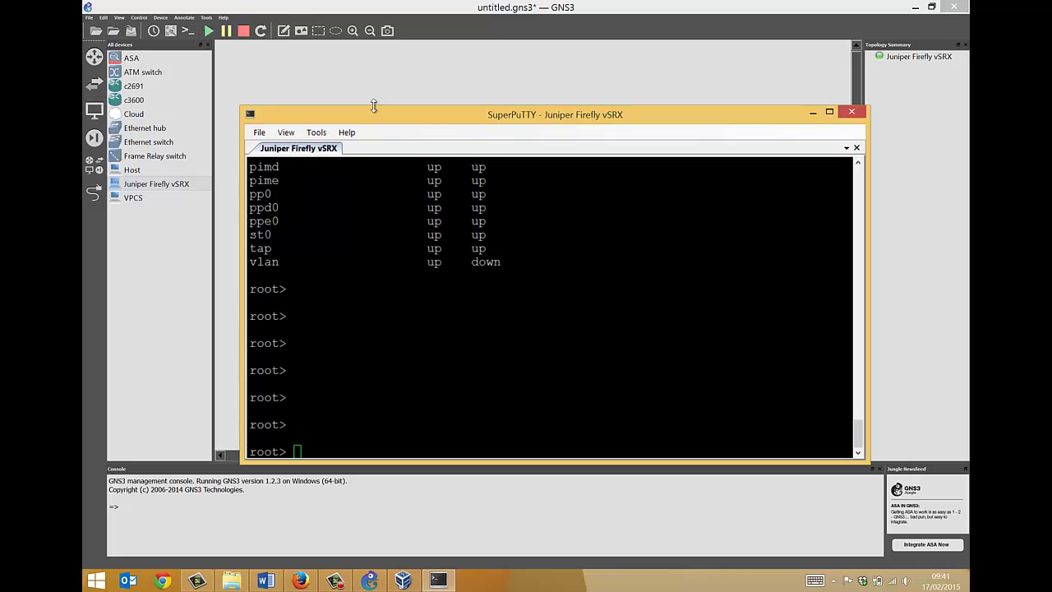
pyautogui.click(815, 116)
pyautogui.moveTo(136, 142); pyautogui.dragTo(480, 179)
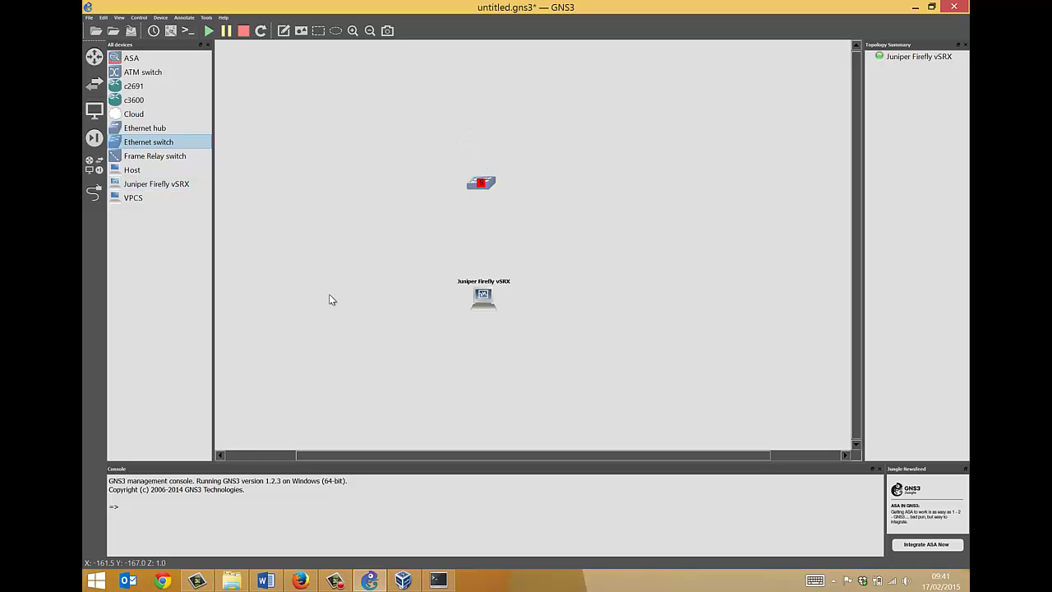